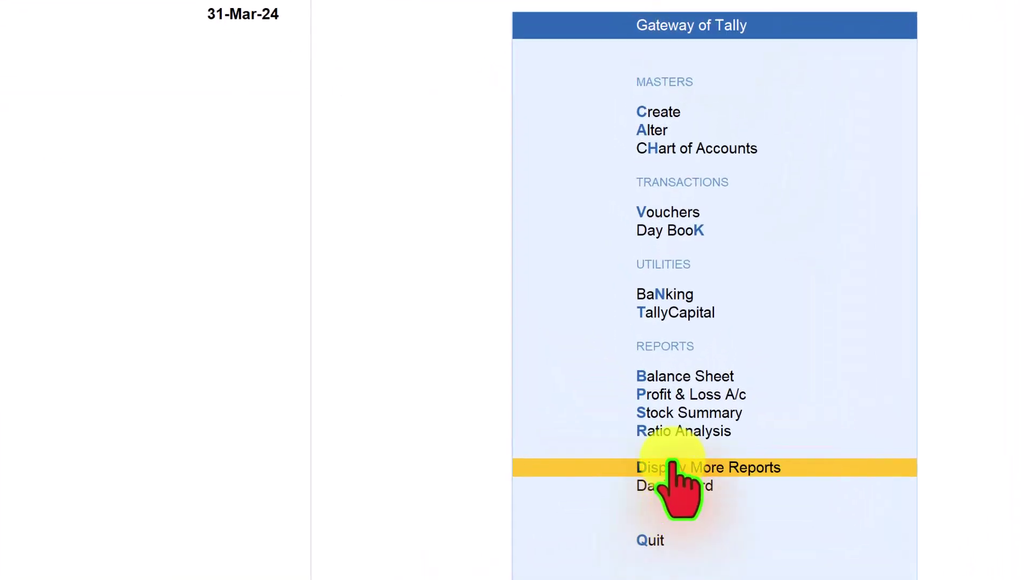
{"action": "left_click", "coordinate": [671, 468]}
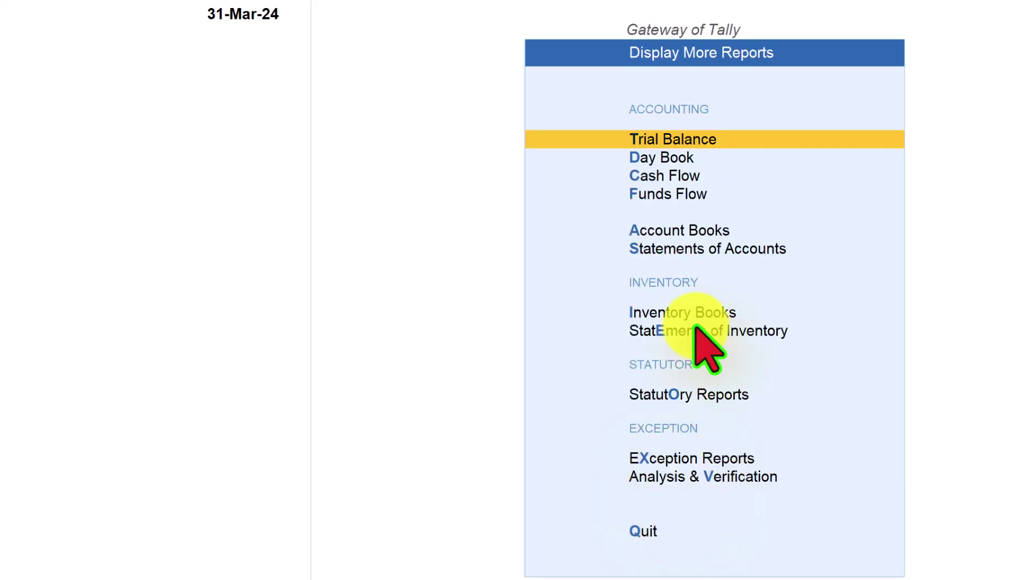
{"action": "left_click", "coordinate": [653, 230]}
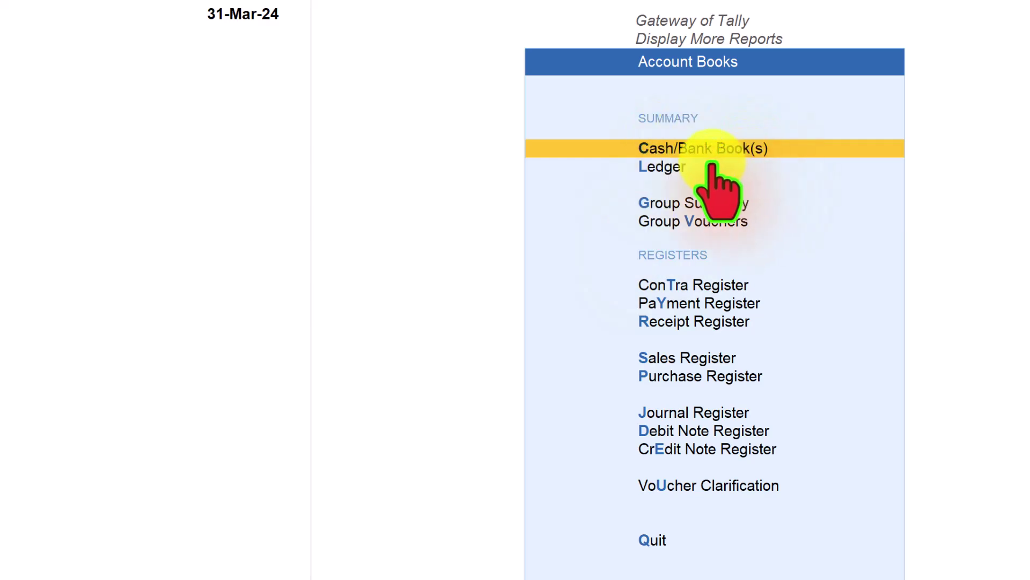
{"action": "left_click", "coordinate": [647, 167]}
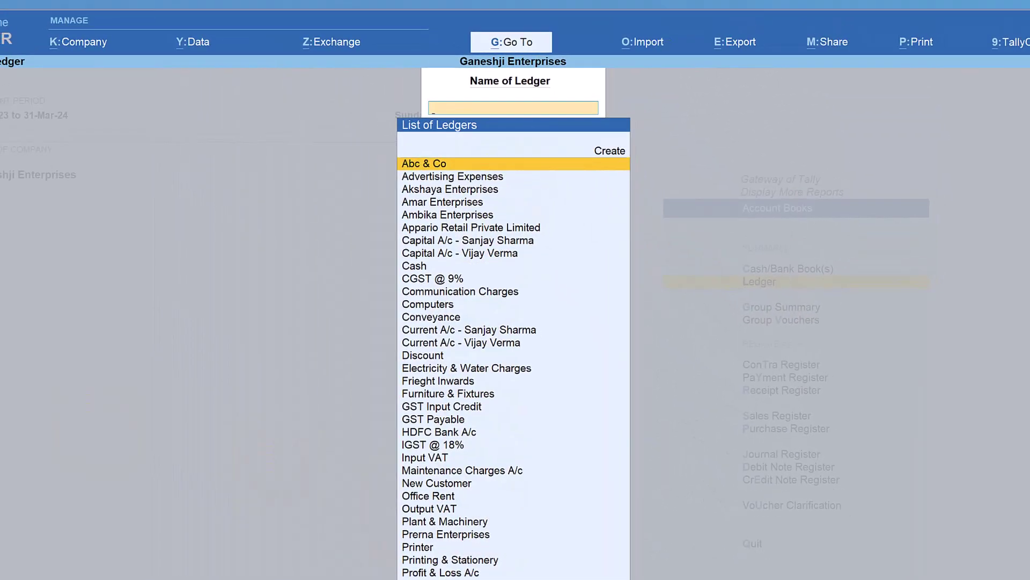
{"action": "key", "text": "Escape"}
{"action": "left_click", "coordinate": [789, 182]}
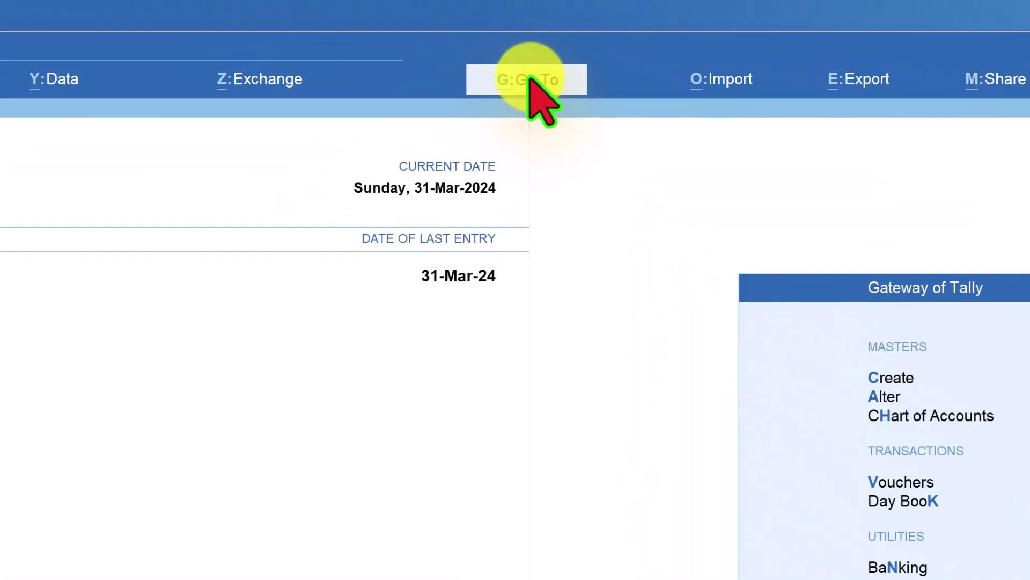
Go to the Ledger Vouchers report and open it for the Amar Enterprises ledger.
{"action": "left_click", "coordinate": [459, 44]}
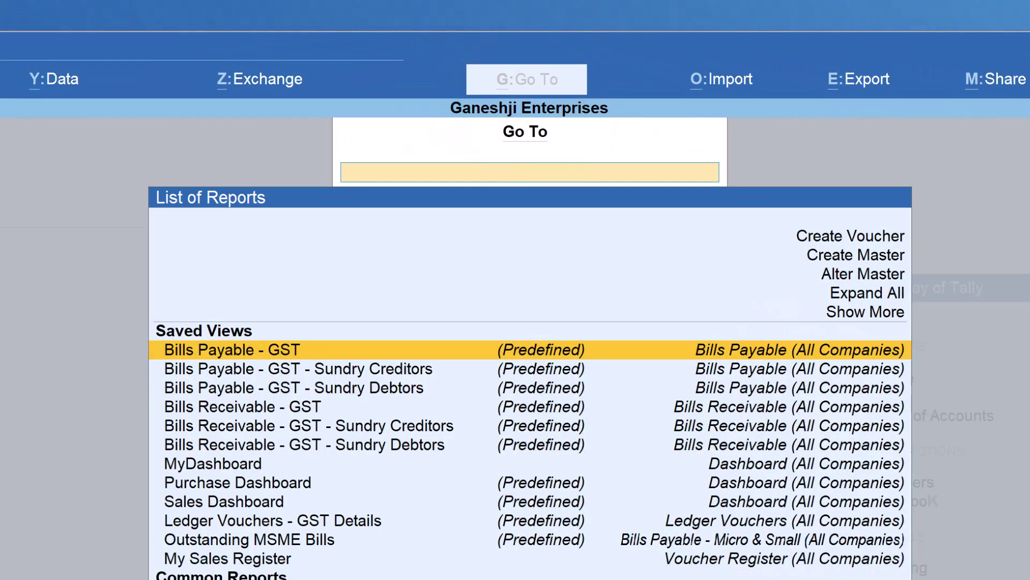
{"action": "type", "text": "Ledger Vouch"}
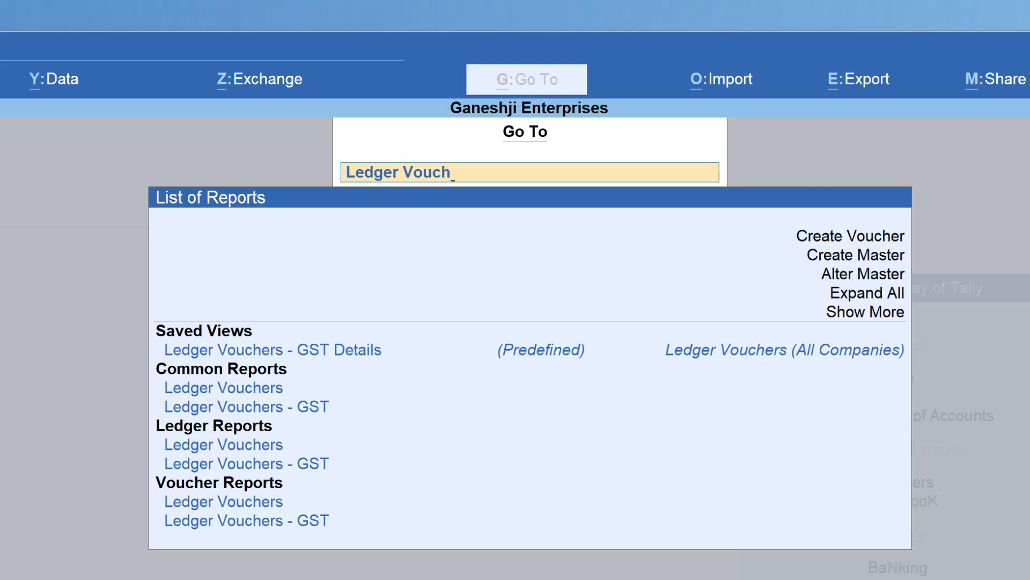
{"action": "key", "text": "Return"}
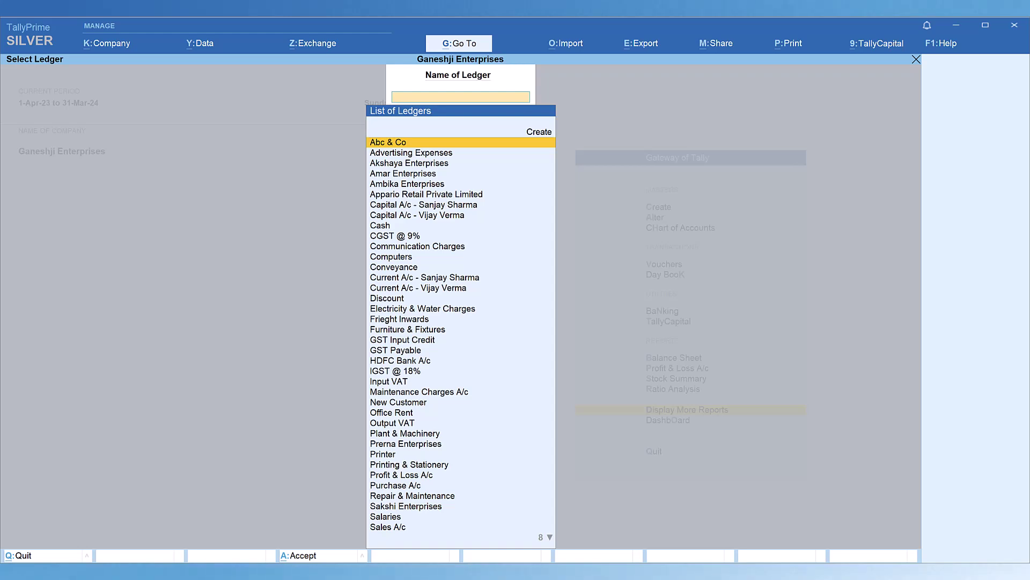
{"action": "key", "text": "Down"}
{"action": "key", "text": "Down"}
{"action": "key", "text": "Down"}
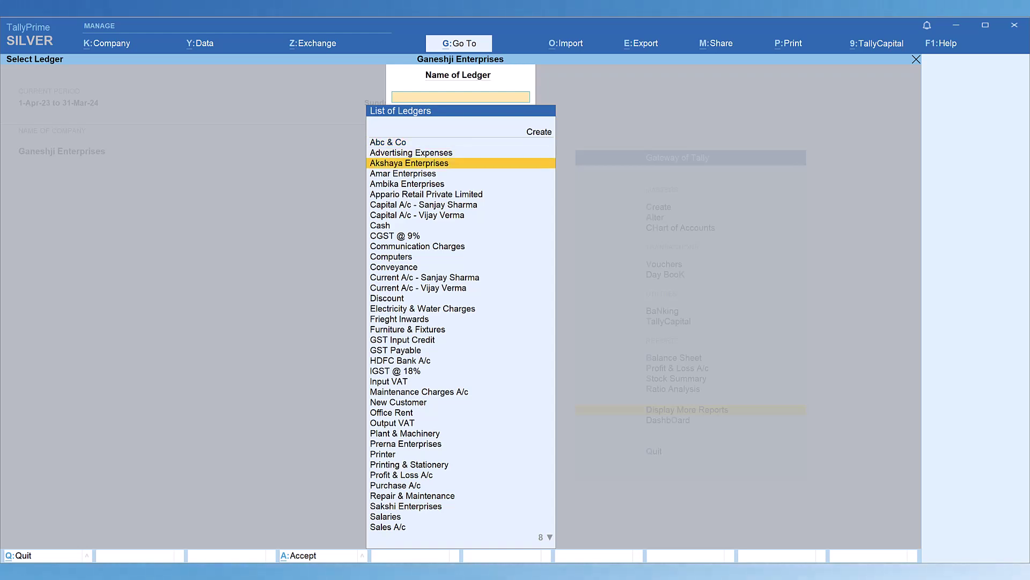
{"action": "key", "text": "Return"}
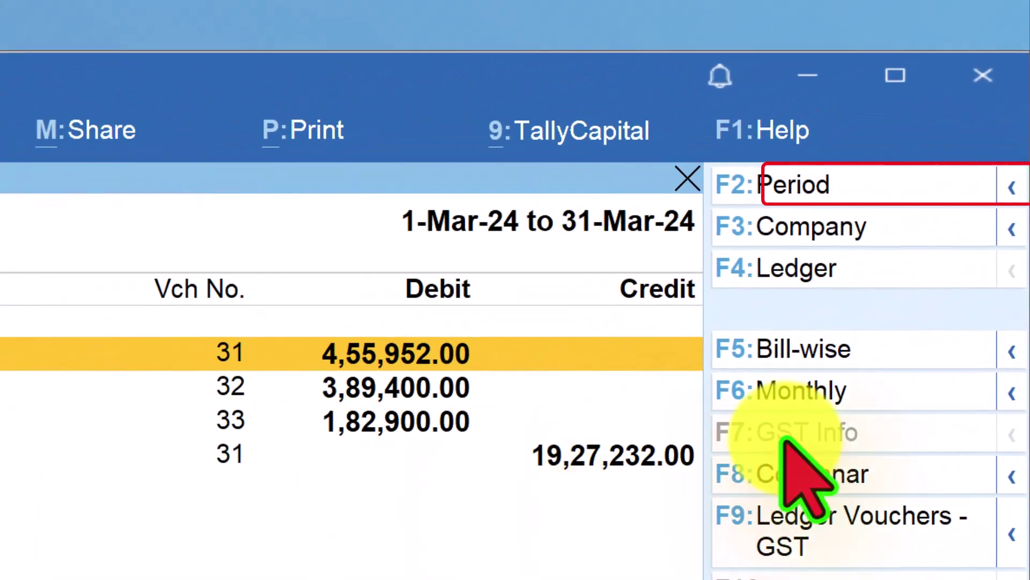
Set the ledger report period from 1-Apr-23 to 31-Mar-24.
{"action": "key", "text": "F2"}
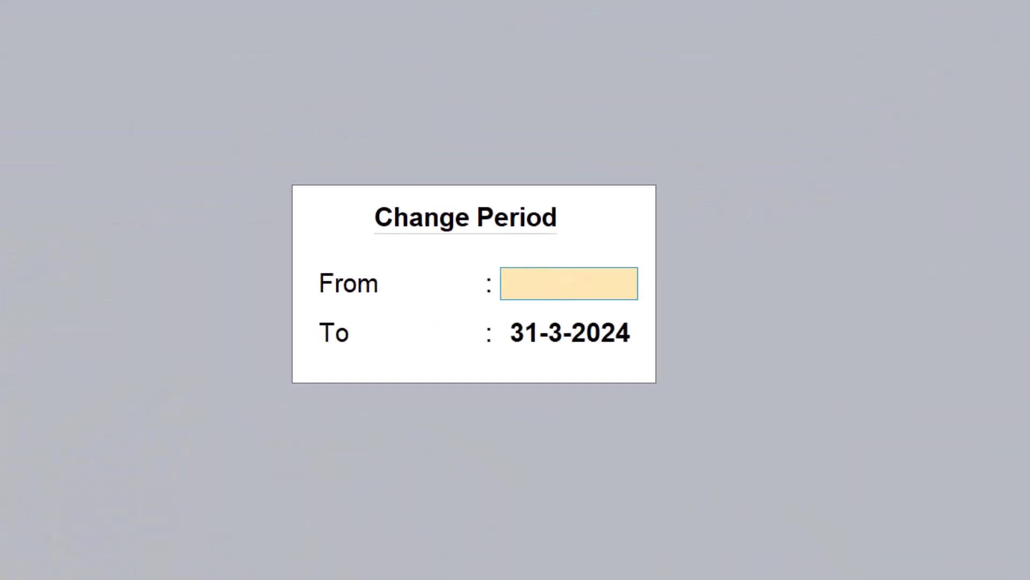
{"action": "key", "text": "Return"}
{"action": "key", "text": "BackSpace"}
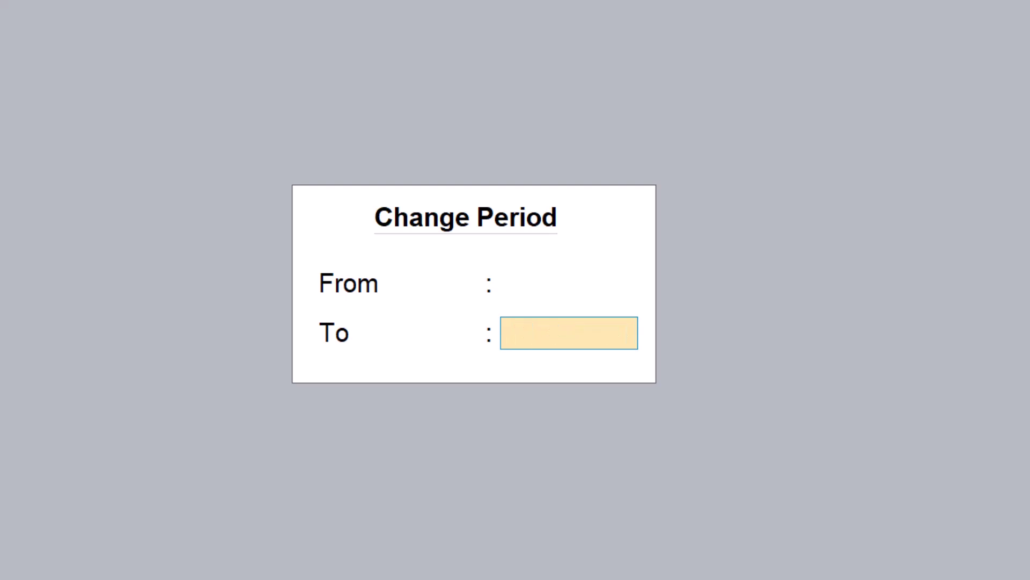
{"action": "key", "text": "Return"}
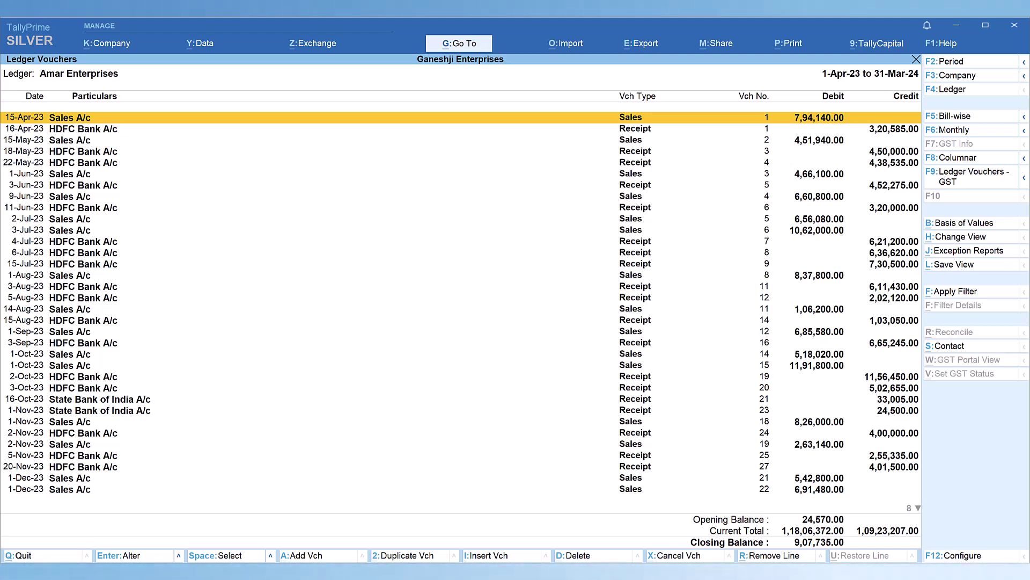
Configure the ledger report in Detailed format, showing bill-wise details, inventory details, mode of payment and additional bank details.
{"action": "key", "text": "F12"}
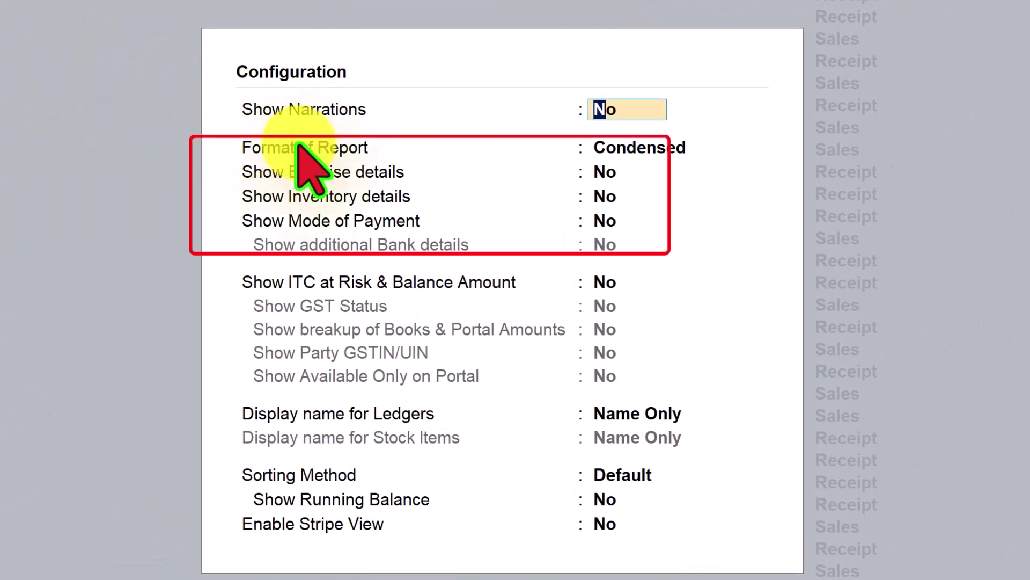
{"action": "left_click", "coordinate": [633, 149]}
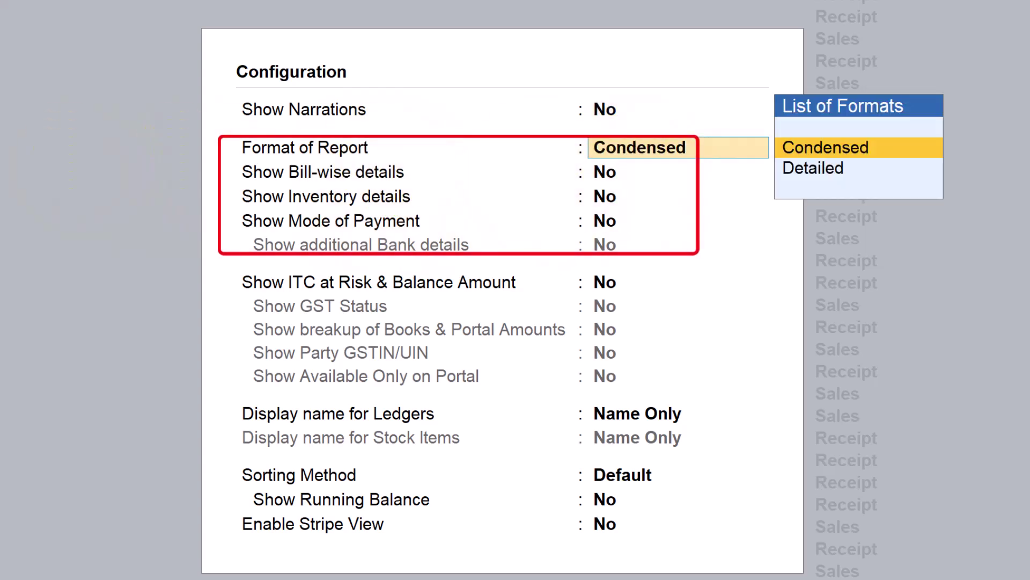
{"action": "left_click", "coordinate": [813, 168]}
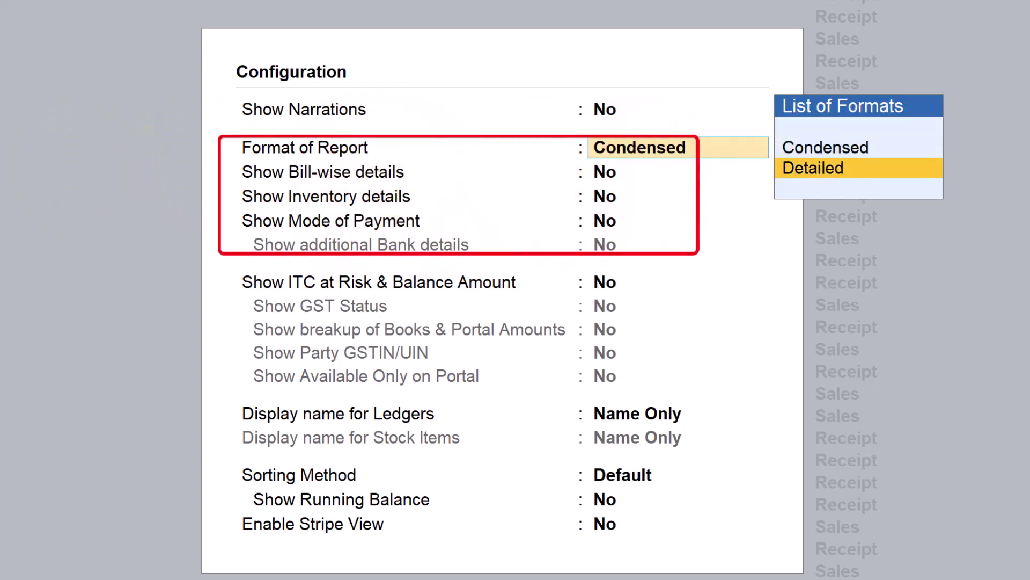
{"action": "key", "text": "Return"}
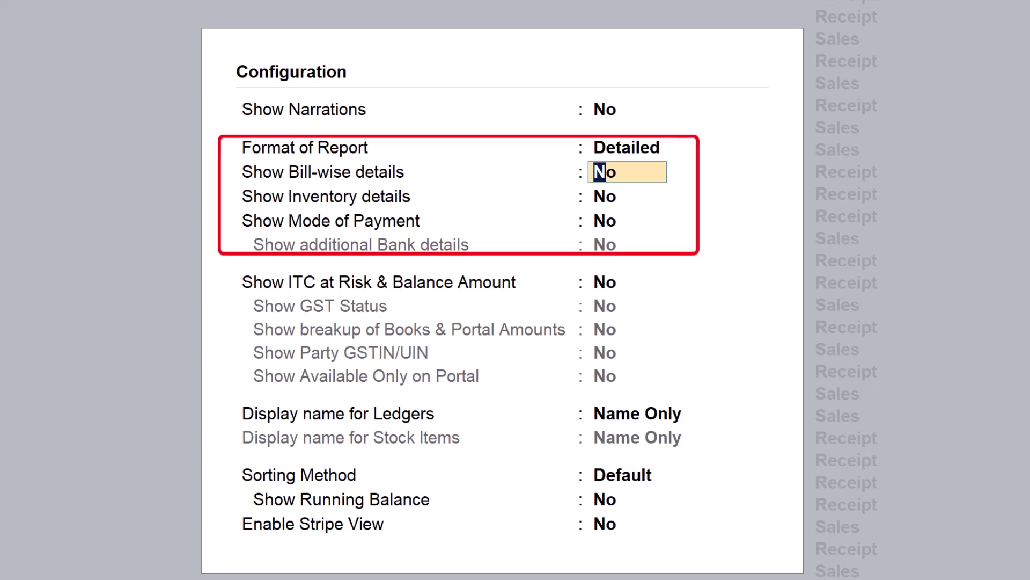
{"action": "key", "text": "y"}
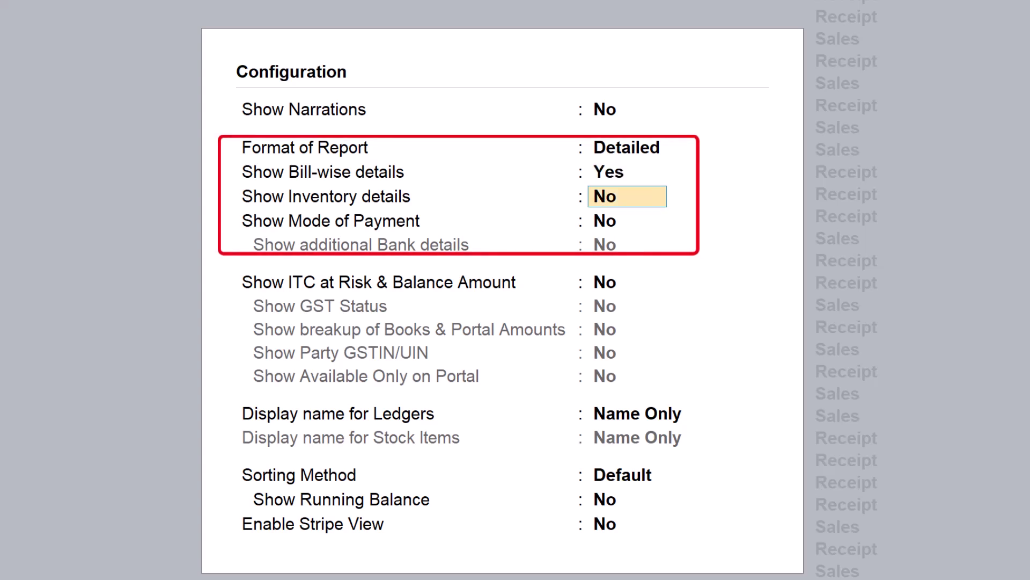
{"action": "type", "text": "y"}
{"action": "key", "text": "Return"}
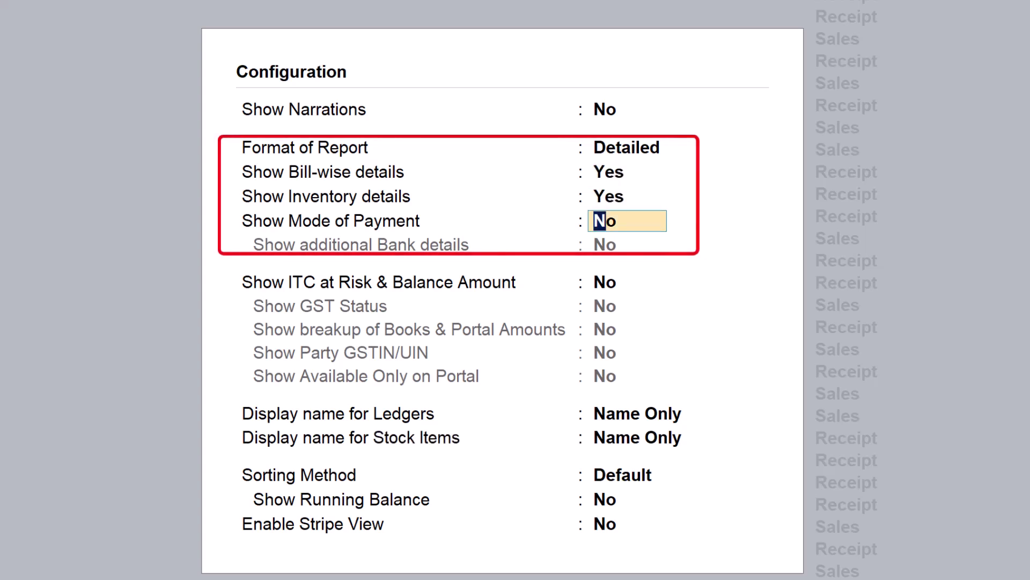
{"action": "key", "text": "Return"}
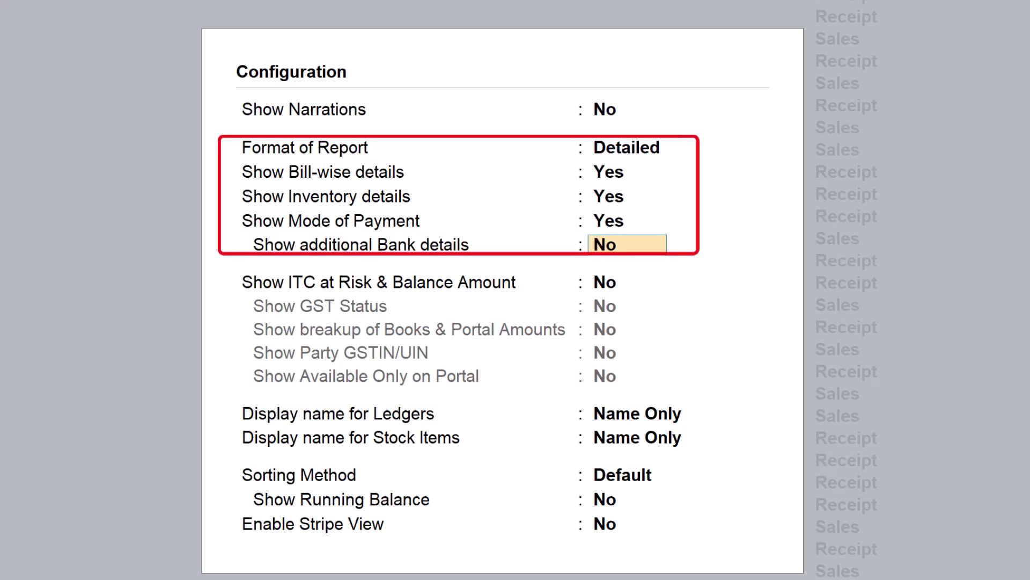
{"action": "type", "text": "y"}
{"action": "key", "text": "Return"}
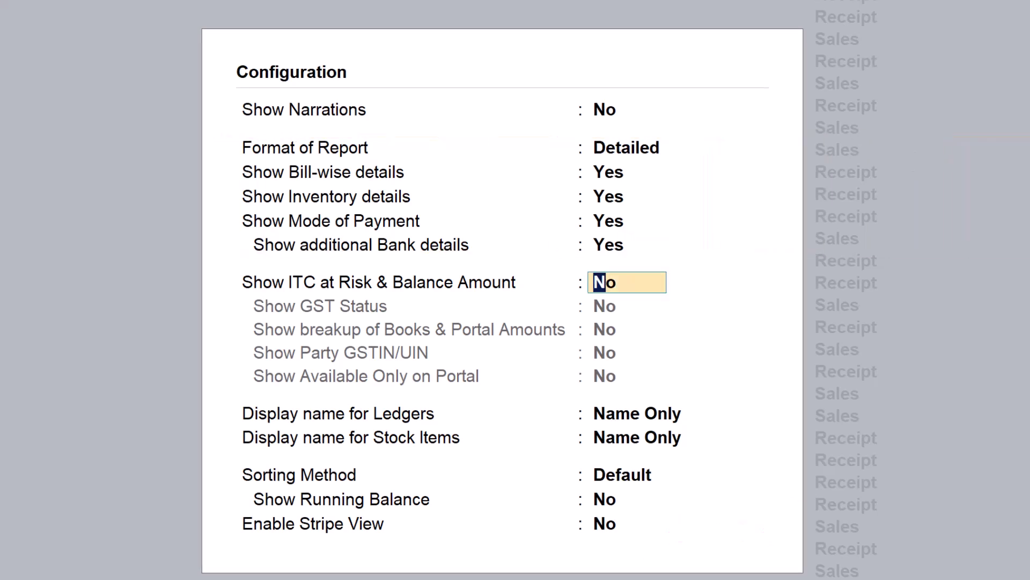
{"action": "key", "text": "ctrl+a"}
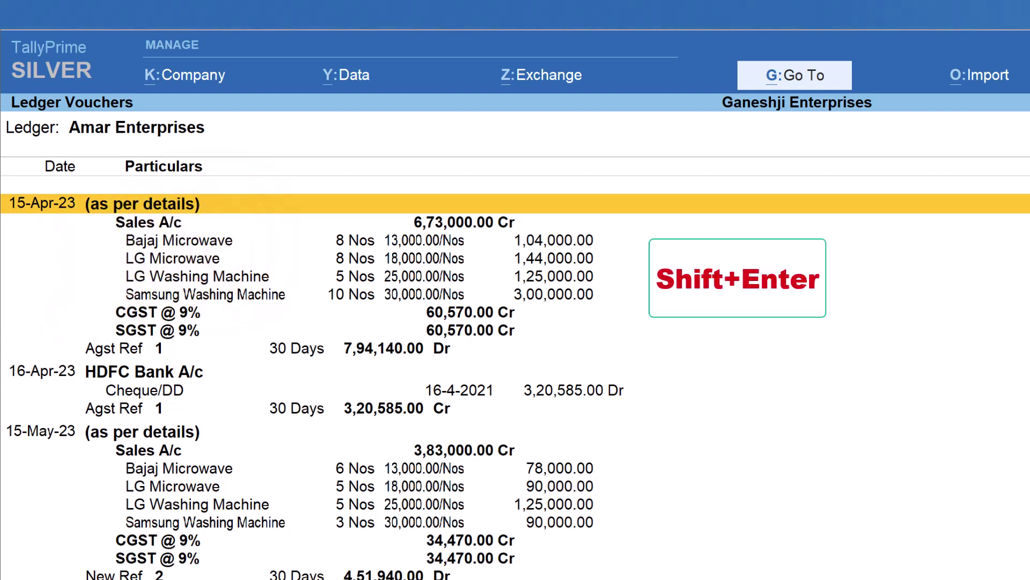
Collapse the details of the 15-Apr-23 sales entry and the 16-Apr-23 HDFC Bank receipt.
{"action": "key", "text": "shift+Return"}
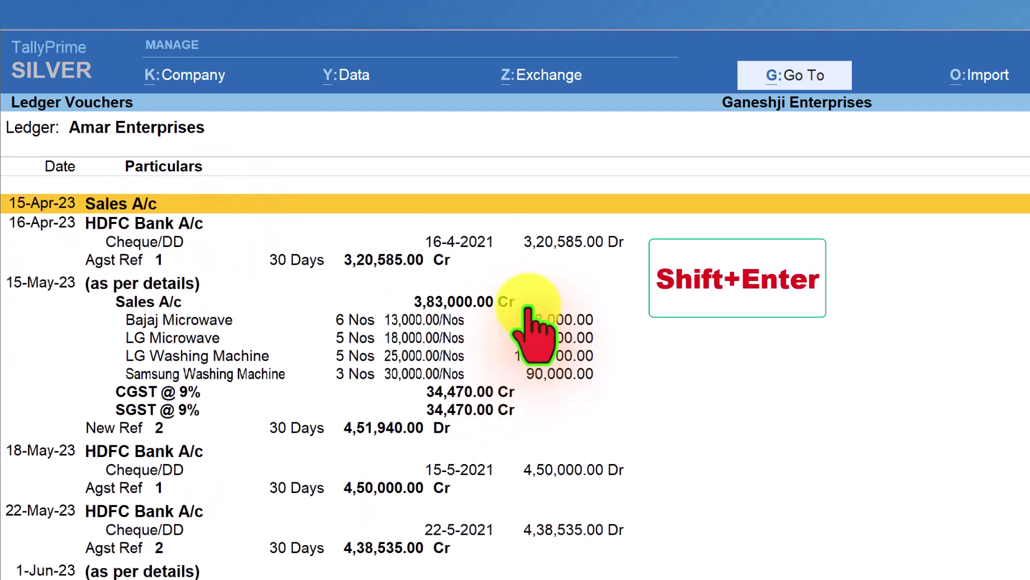
{"action": "left_click", "coordinate": [172, 224]}
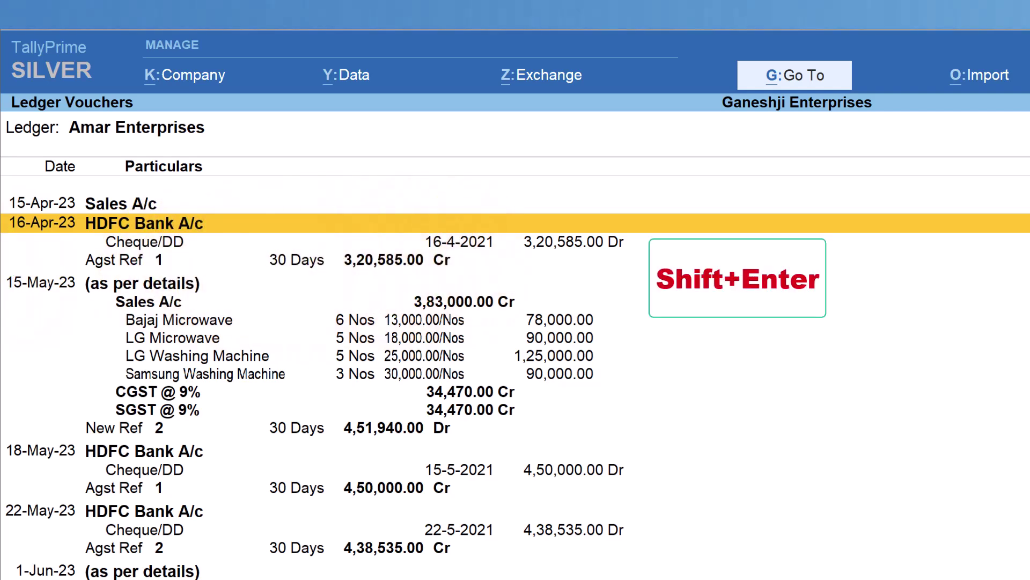
{"action": "key", "text": "shift+Return"}
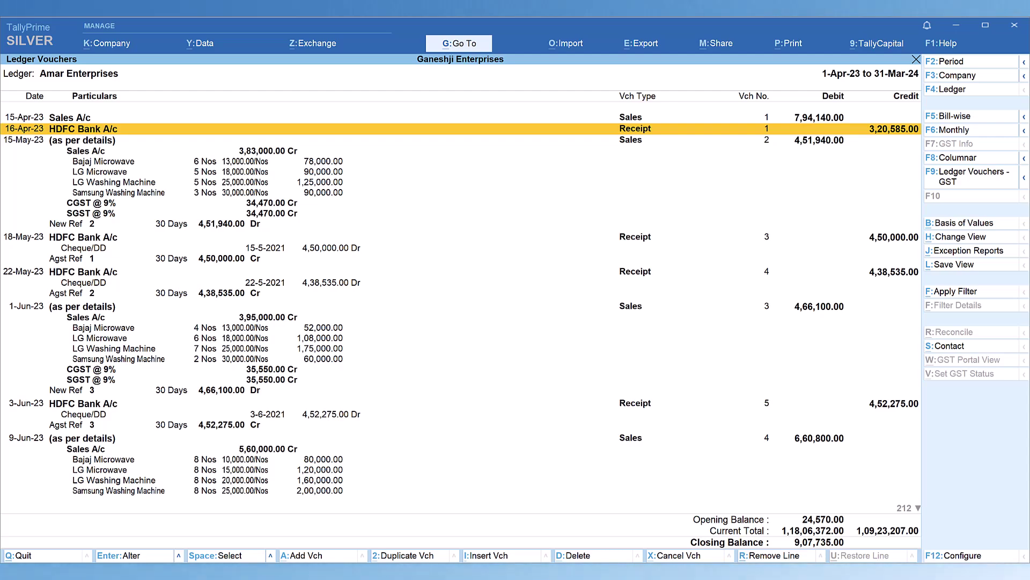
Change the format of the ledger report to Condensed in its configuration.
{"action": "key", "text": "F12"}
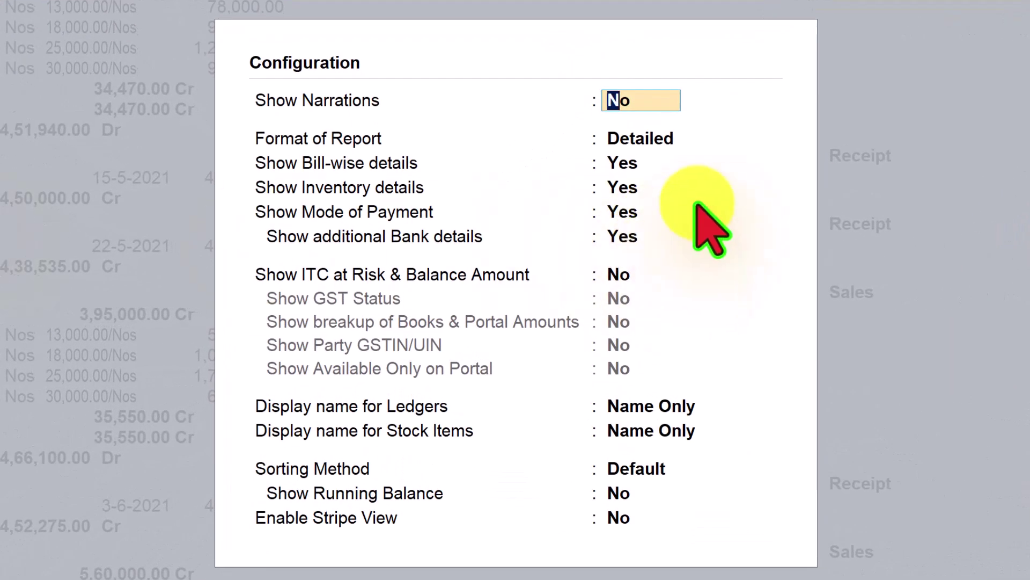
{"action": "left_click", "coordinate": [659, 140]}
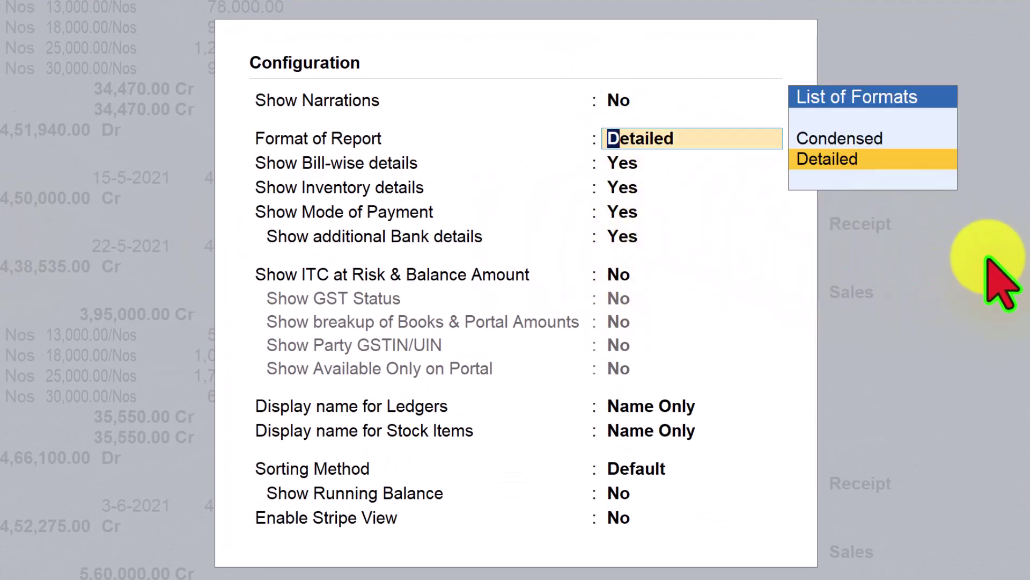
{"action": "left_click", "coordinate": [859, 139]}
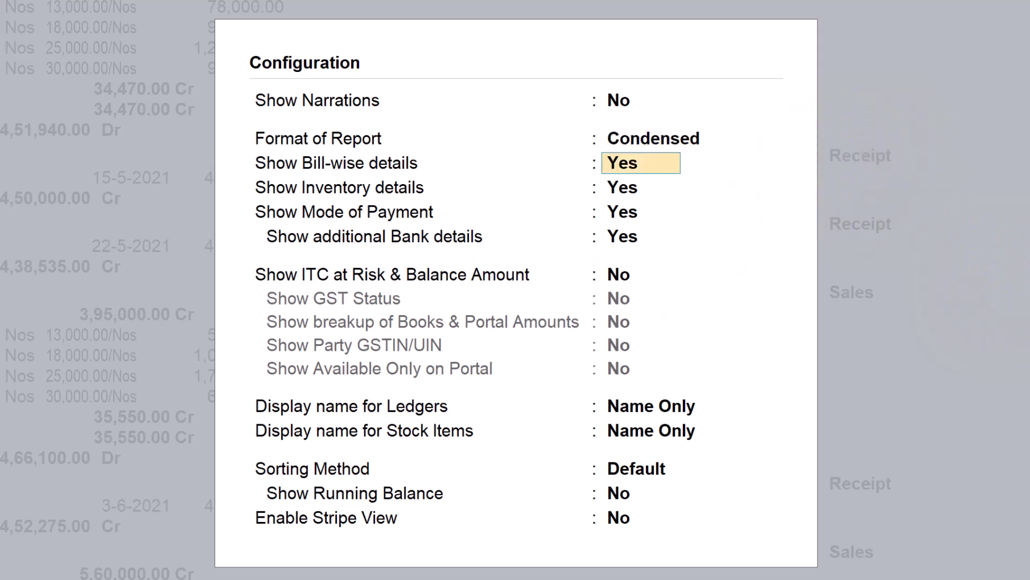
{"action": "key", "text": "ctrl+a"}
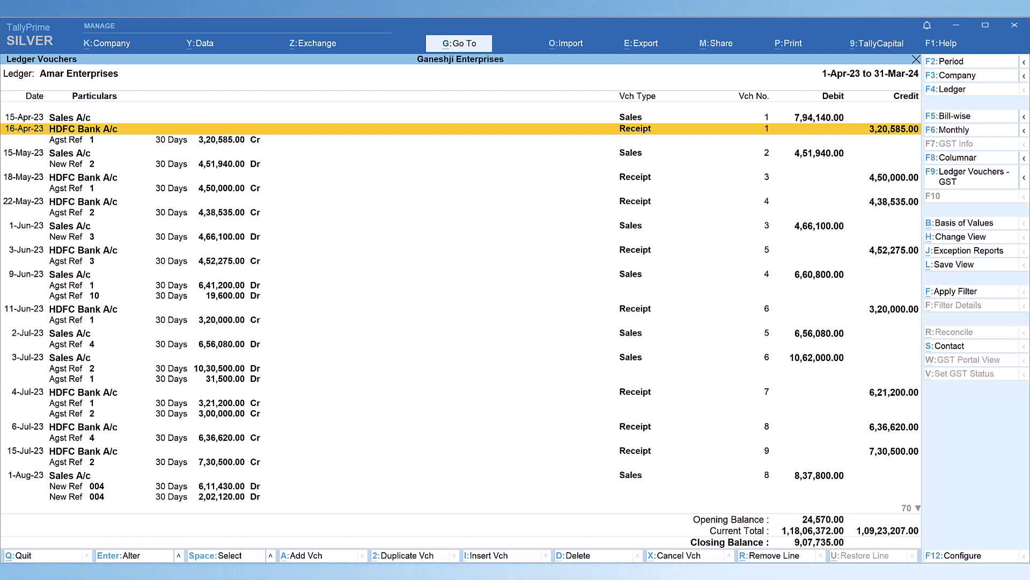
Enable Show Running Balance in the ledger report's configuration and apply it.
{"action": "key", "text": "F12"}
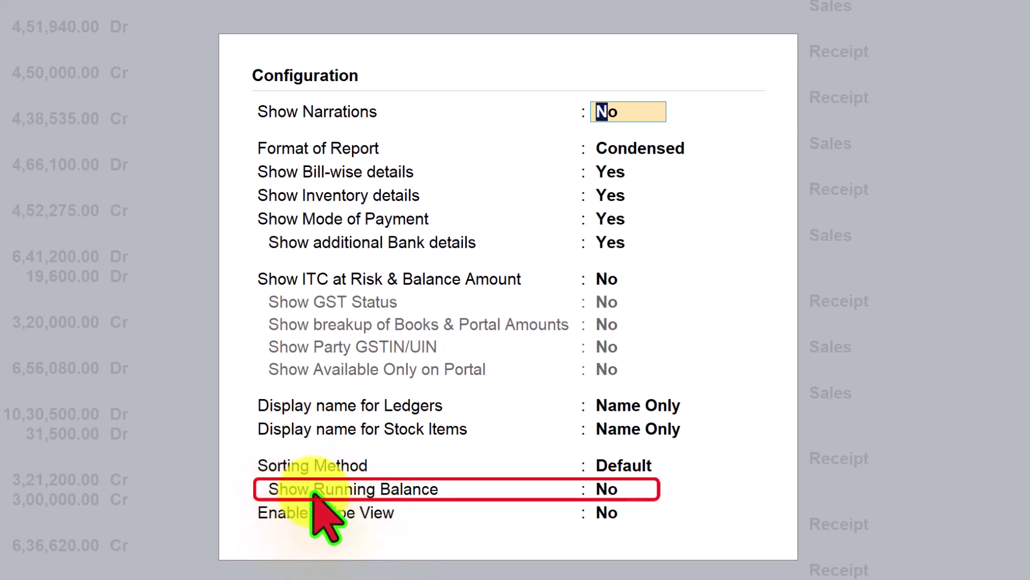
{"action": "left_click", "coordinate": [607, 490]}
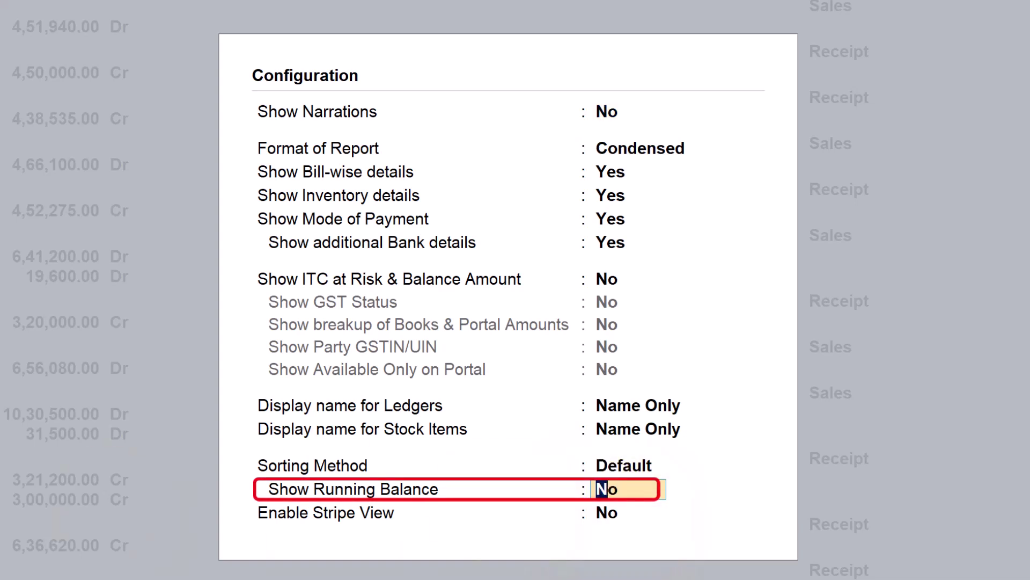
{"action": "type", "text": "y"}
{"action": "key", "text": "Return"}
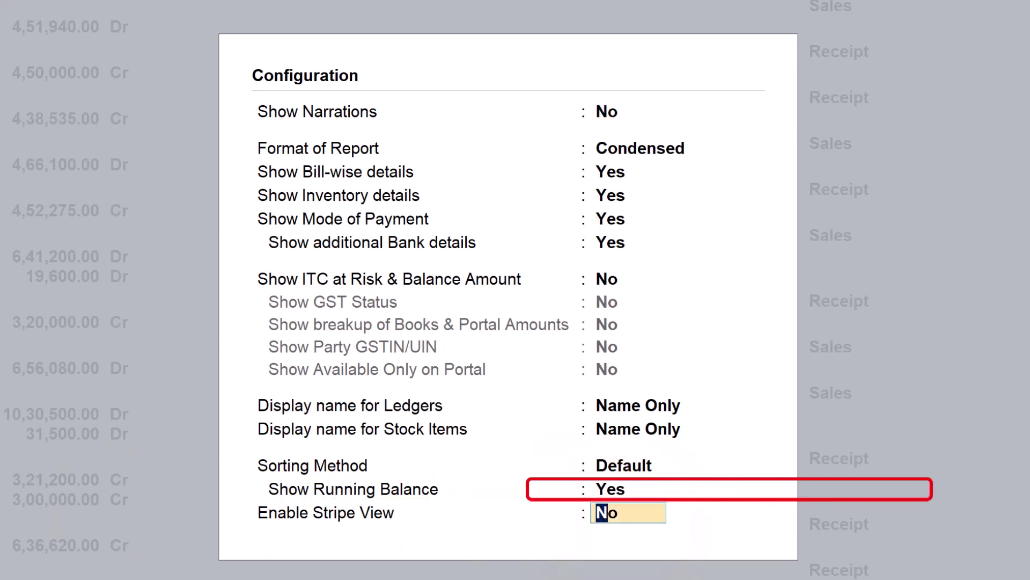
{"action": "key", "text": "Return"}
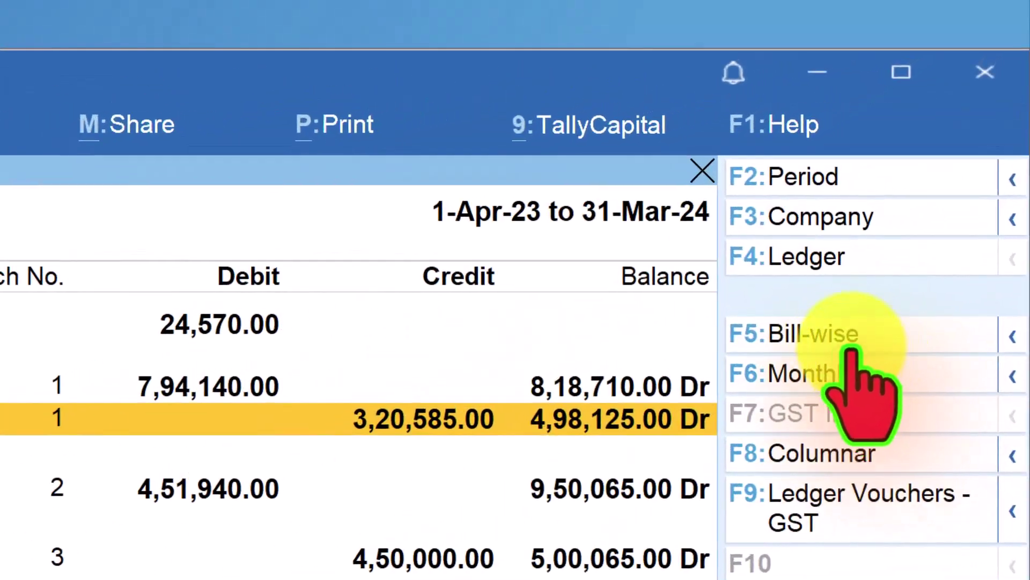
View the ledger's pending bills bill-wise and return to the ledger vouchers.
{"action": "left_click", "coordinate": [821, 341]}
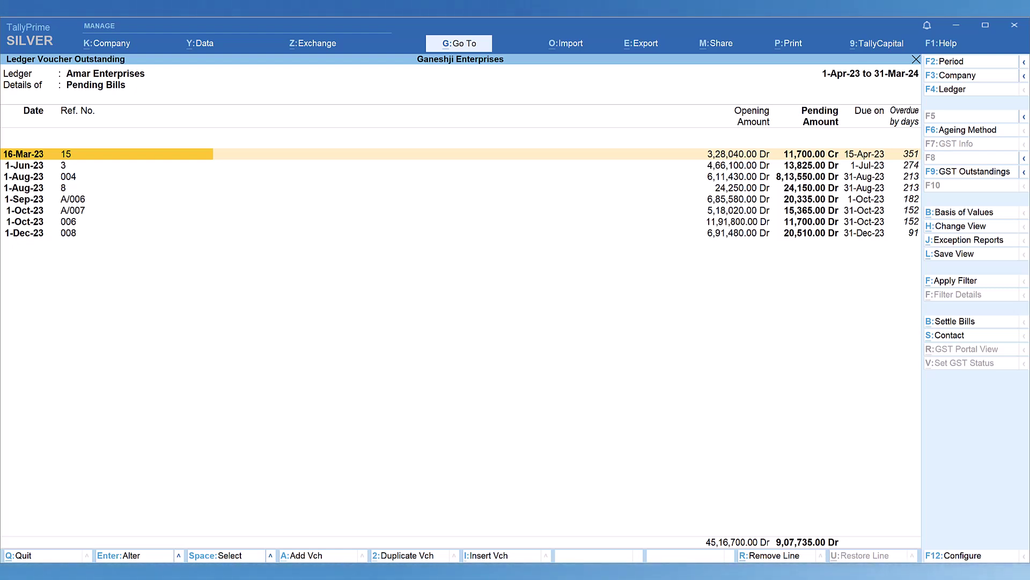
{"action": "key", "text": "Escape"}
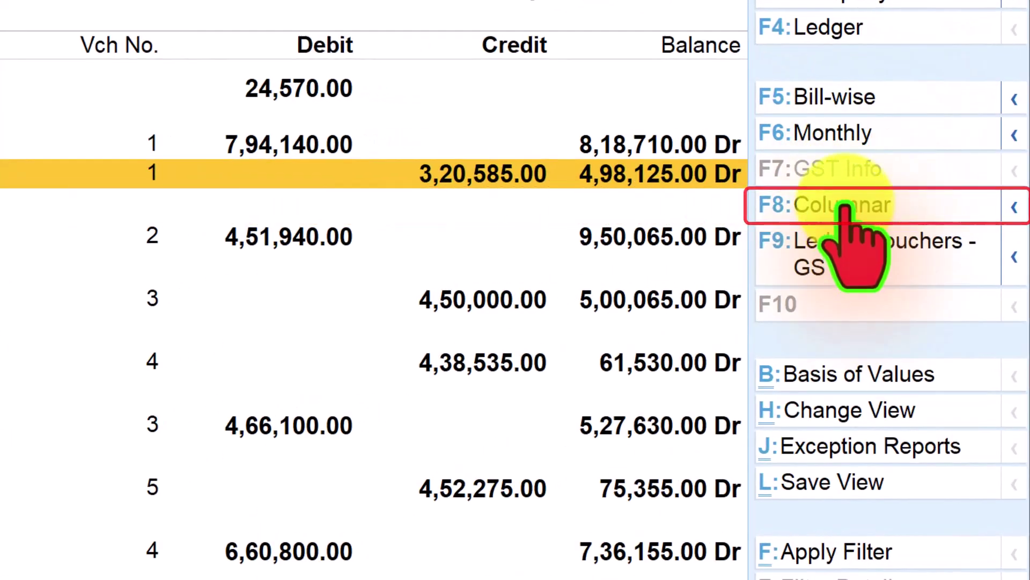
Show the ledger vouchers as a columnar register with quantity, rate and item value columns, in detailed format.
{"action": "left_click", "coordinate": [845, 206]}
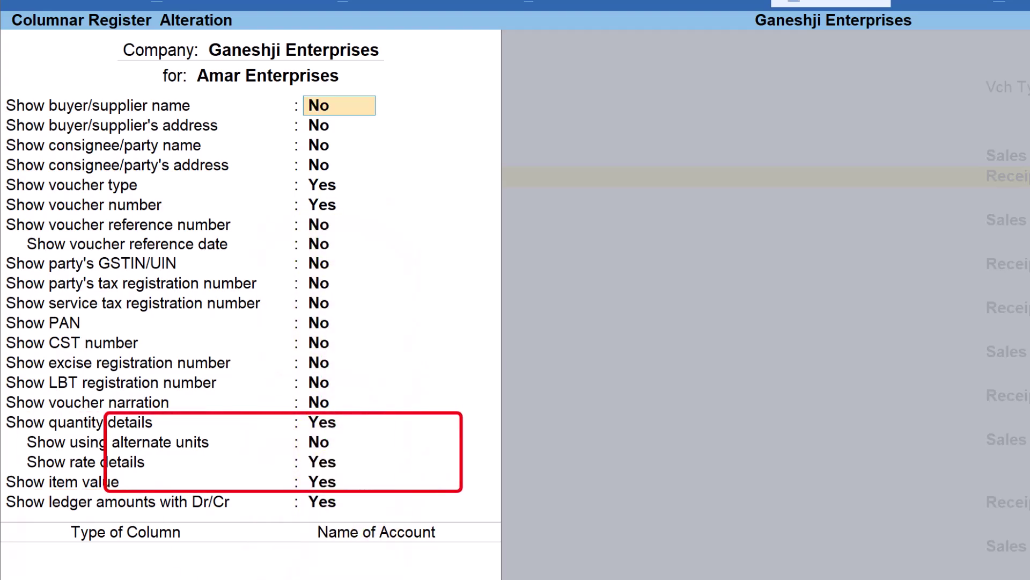
{"action": "key", "text": "ctrl+a"}
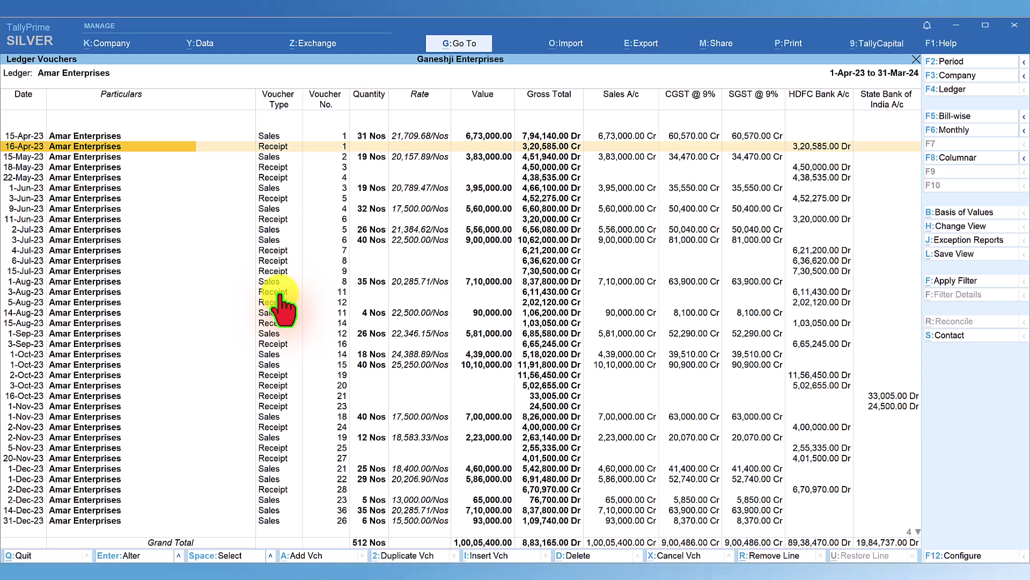
{"action": "key", "text": "alt+F5"}
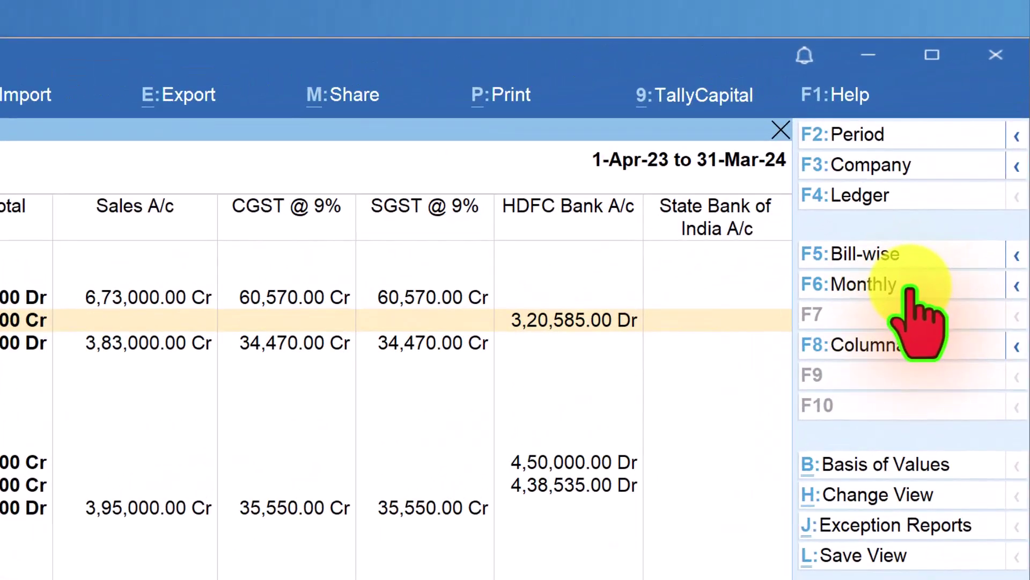
Switch the columnar register to the Ambika Enterprises ledger.
{"action": "left_click", "coordinate": [876, 197]}
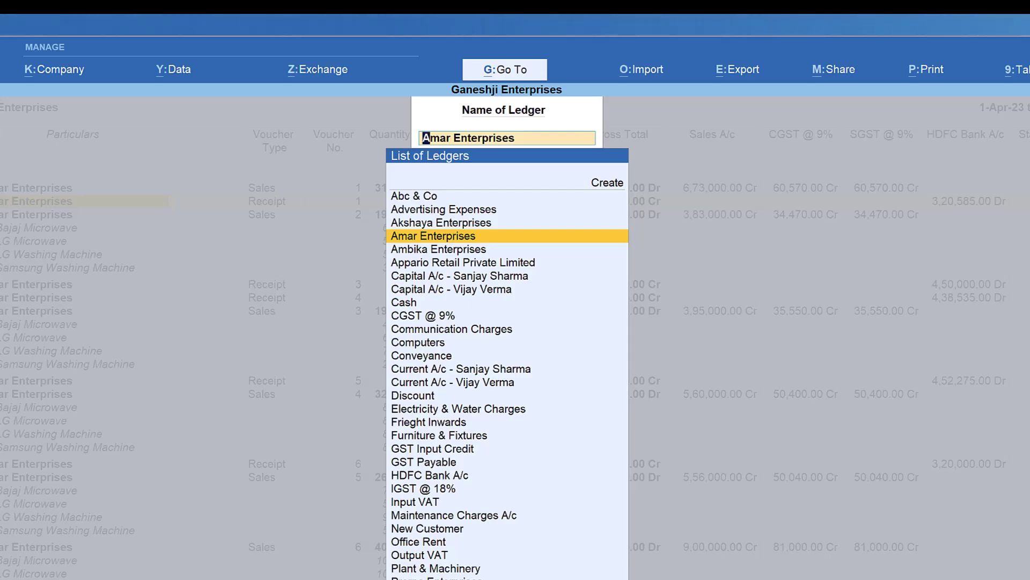
{"action": "key", "text": "Down"}
{"action": "key", "text": "Return"}
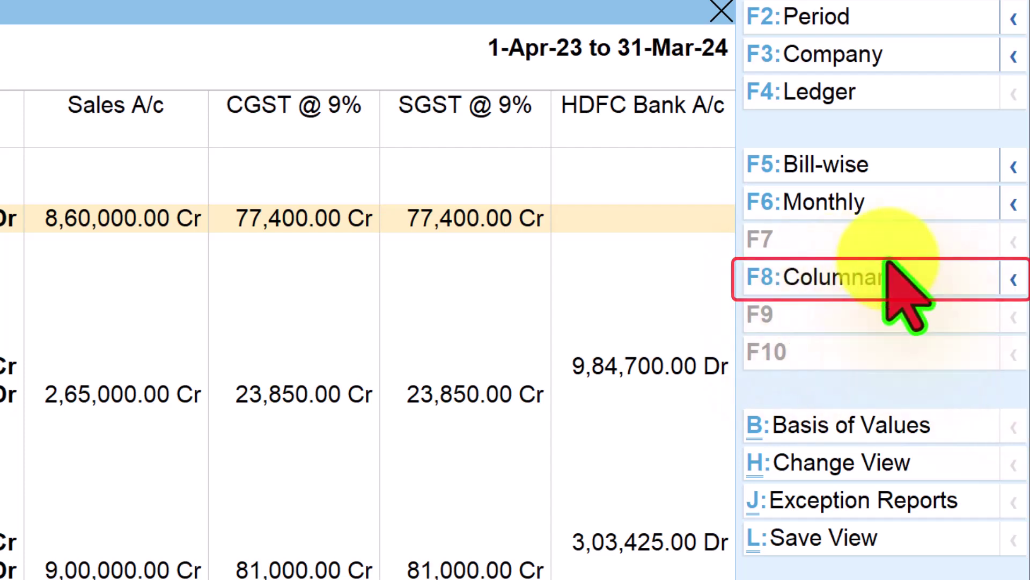
Return from the columnar register to the vouchers view and check the Amar Enterprises ledger's contact details.
{"action": "left_click", "coordinate": [1014, 278]}
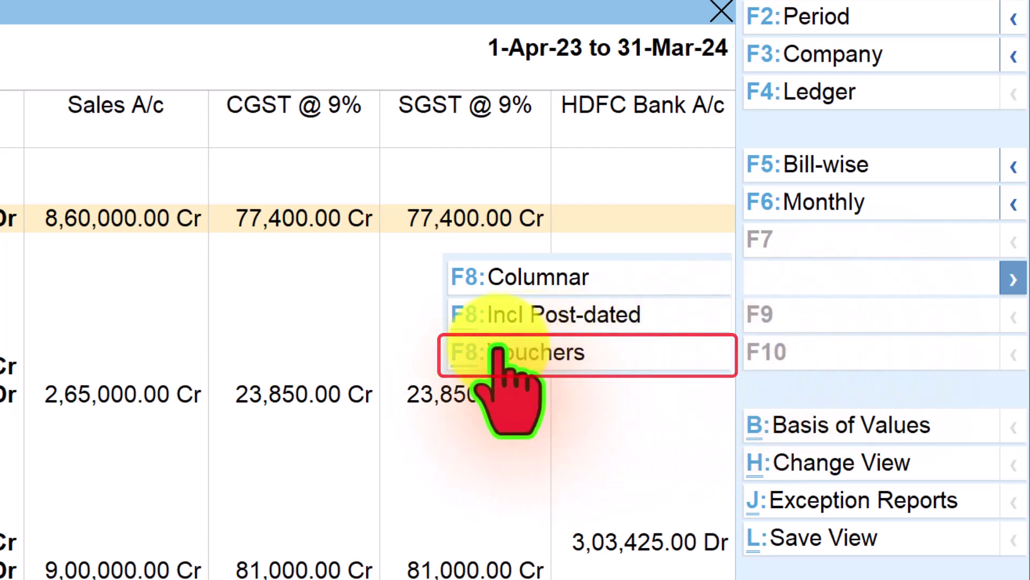
{"action": "left_click", "coordinate": [553, 354]}
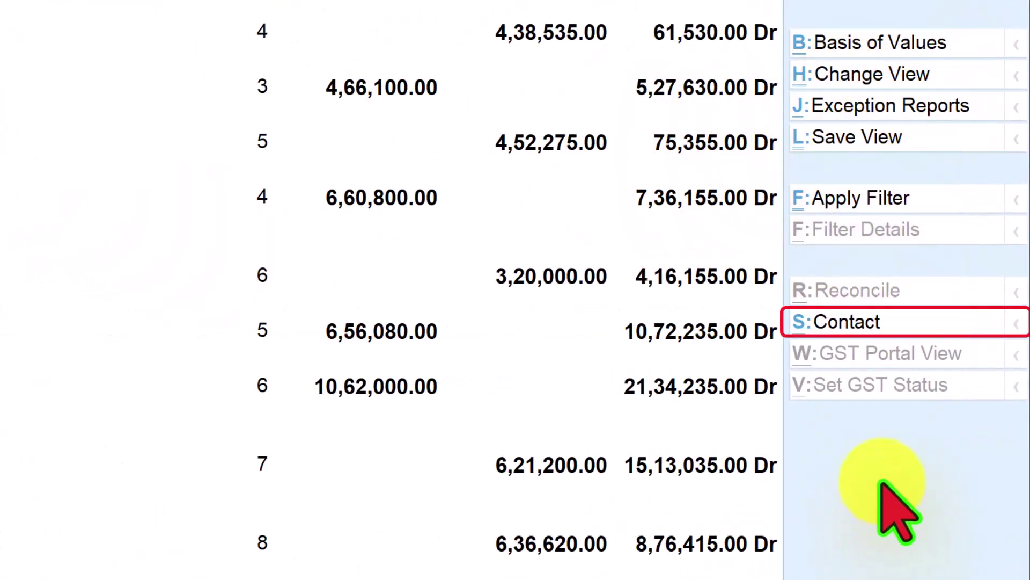
{"action": "left_click", "coordinate": [853, 323]}
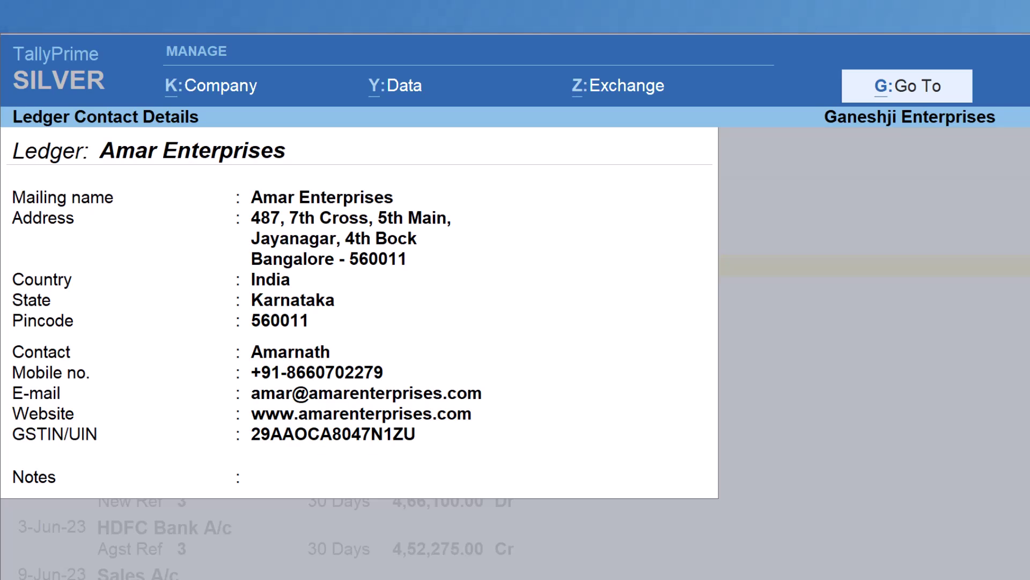
{"action": "key", "text": "Escape"}
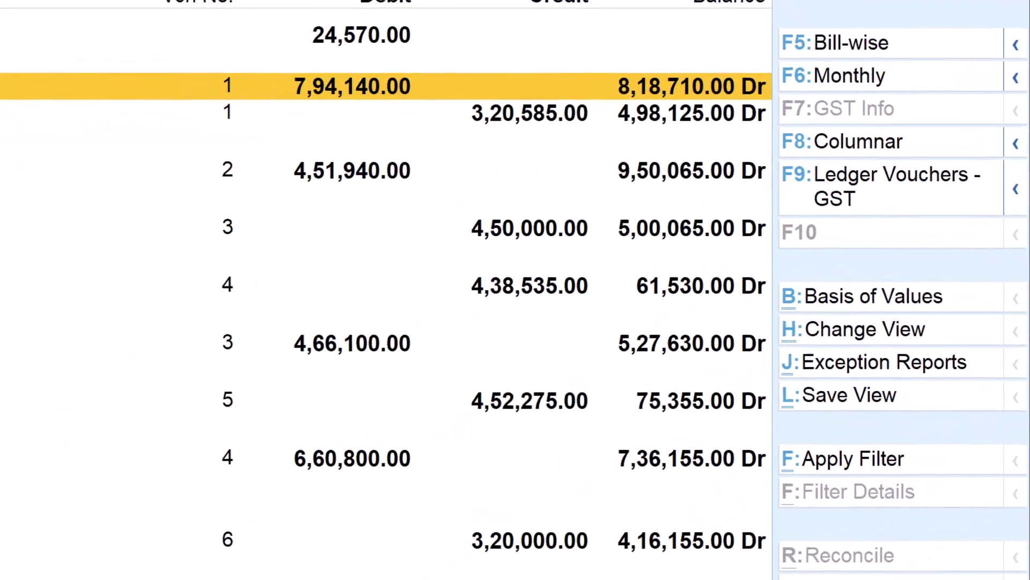
View the Movement Analysis related report for the ledger and return to the ledger vouchers.
{"action": "left_click", "coordinate": [870, 334]}
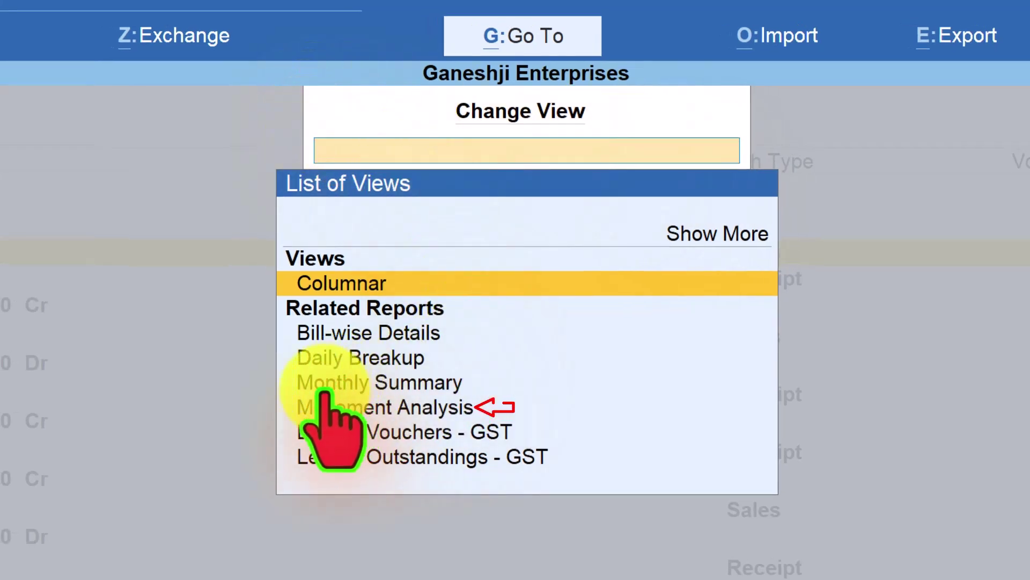
{"action": "left_click", "coordinate": [416, 407]}
{"action": "left_click", "coordinate": [416, 408]}
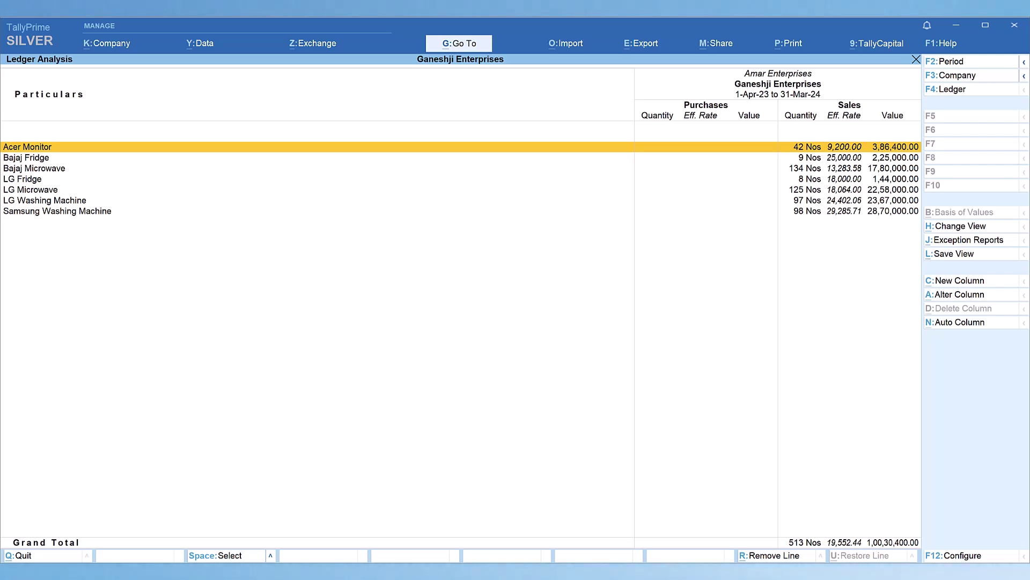
{"action": "key", "text": "Escape"}
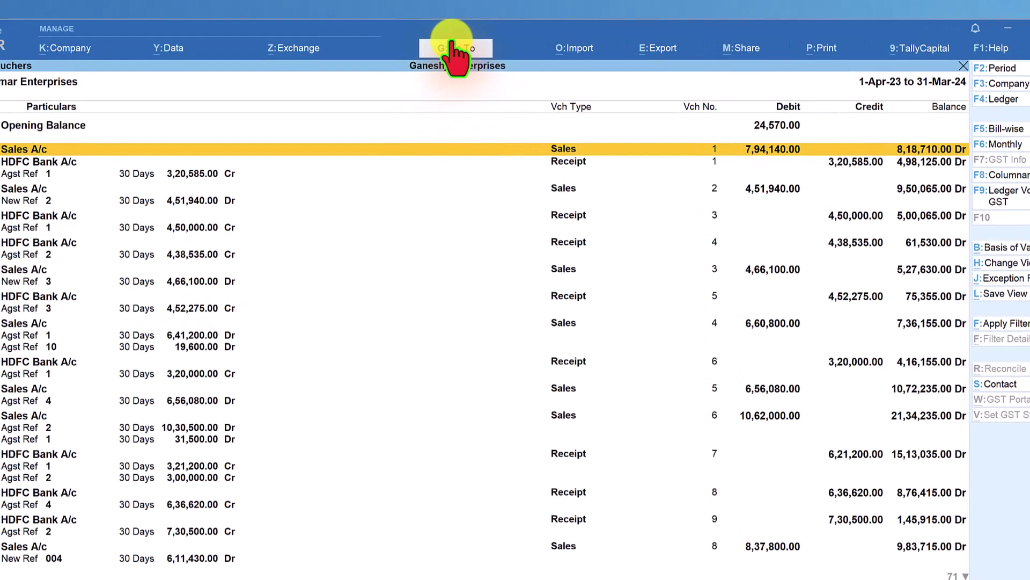
Open the Group Summary report for the Indirect Expenses group.
{"action": "left_click", "coordinate": [424, 92]}
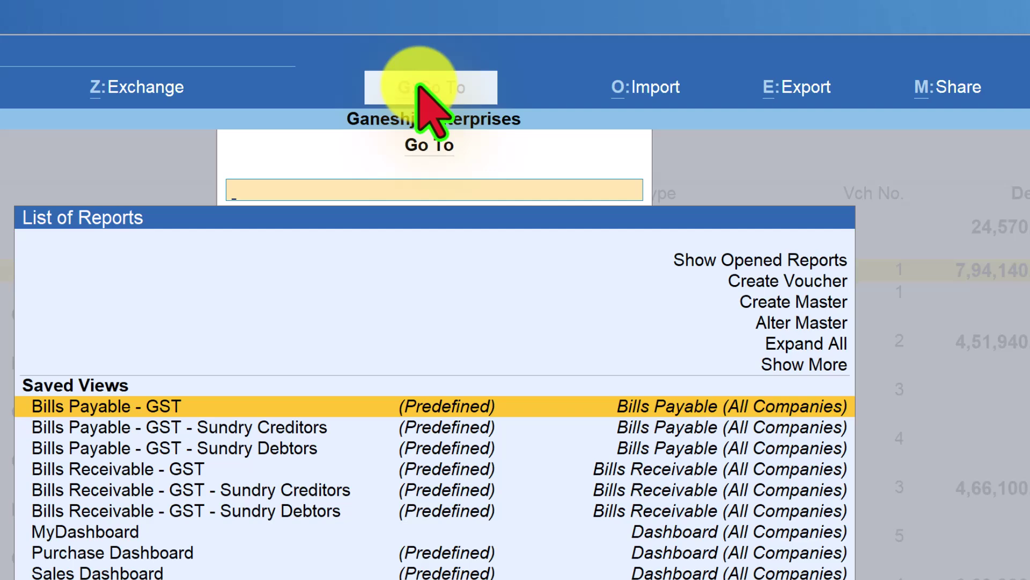
{"action": "type", "text": "Grou"}
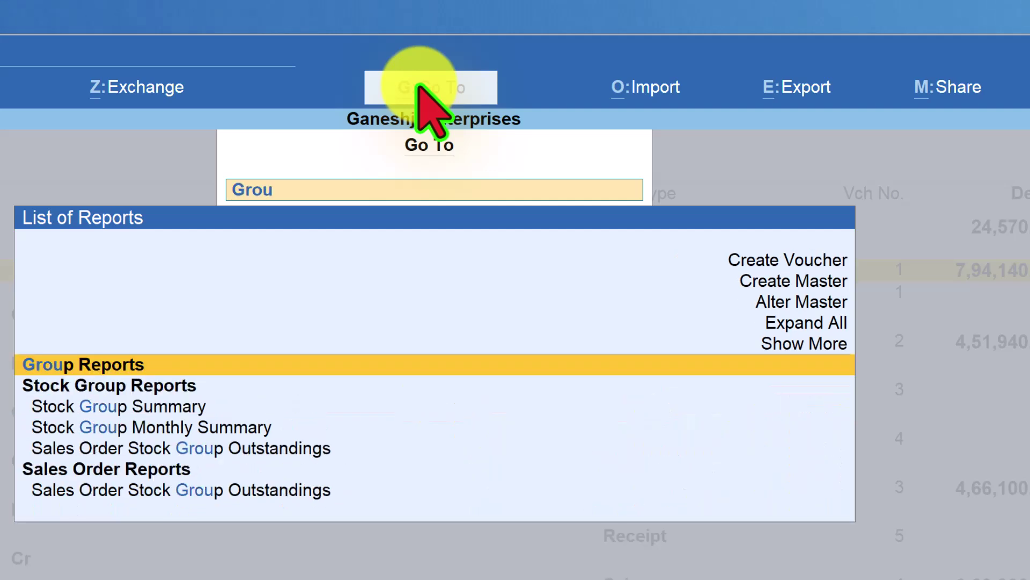
{"action": "type", "text": "p s"}
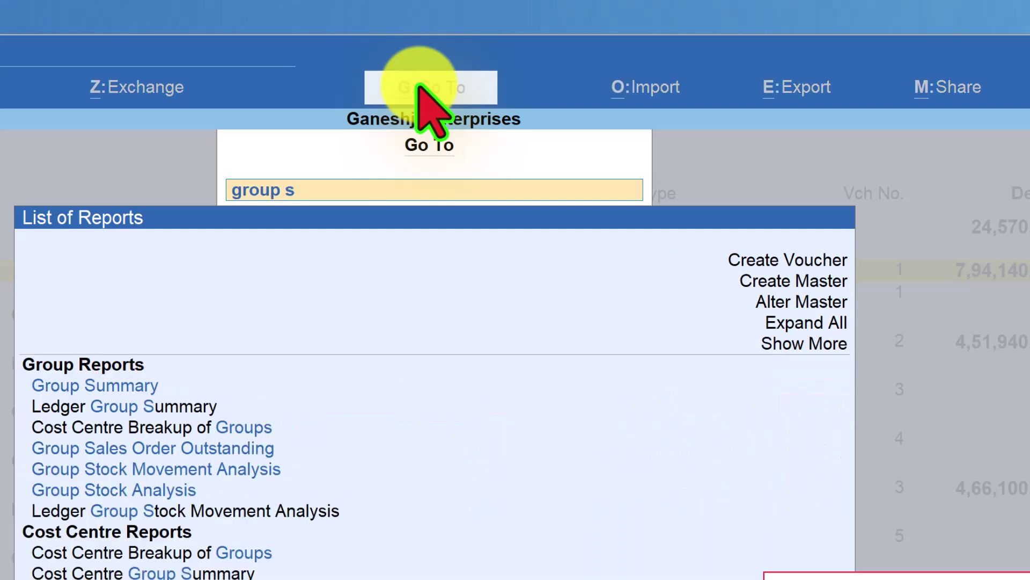
{"action": "key", "text": "Return"}
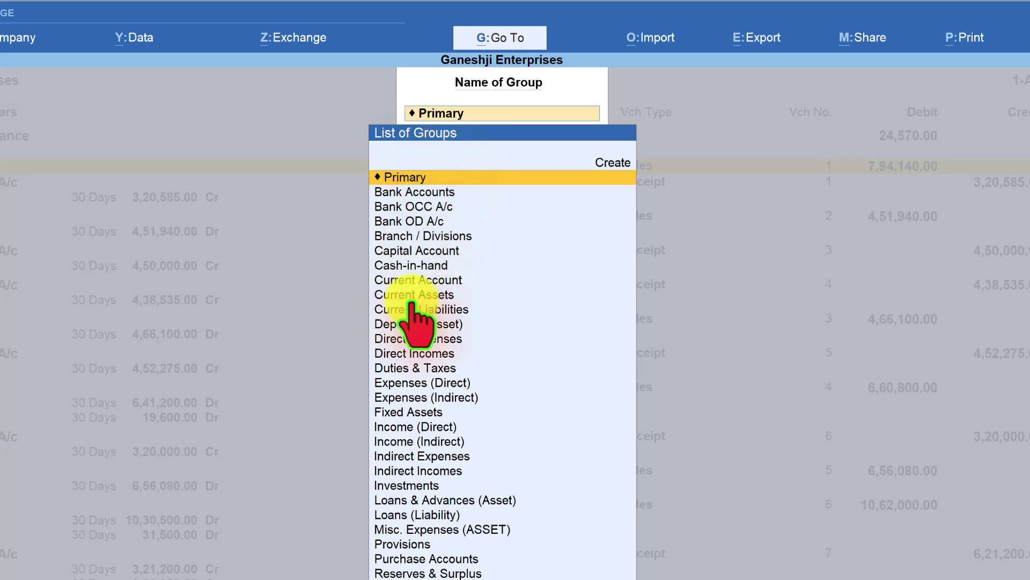
{"action": "left_click", "coordinate": [439, 456]}
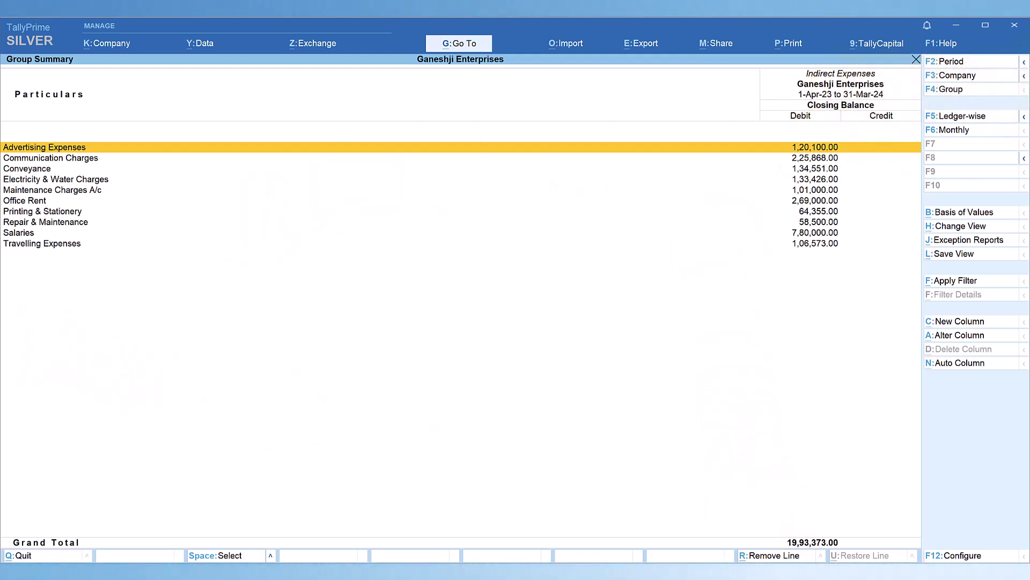
Enable Show Percentages with type Of Totals in the group summary's configuration, and highlight the Salaries line.
{"action": "key", "text": "F12"}
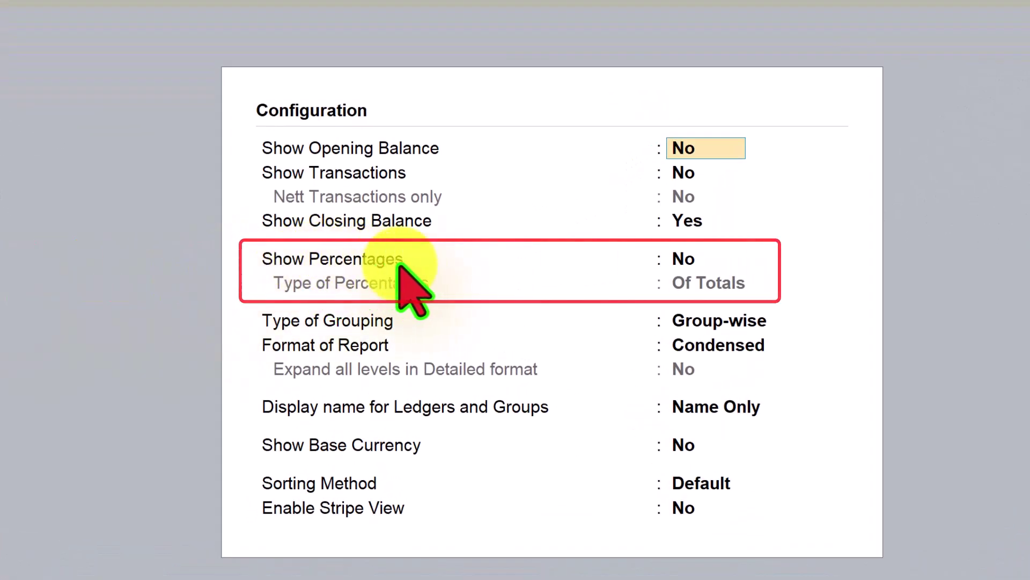
{"action": "left_click", "coordinate": [681, 260]}
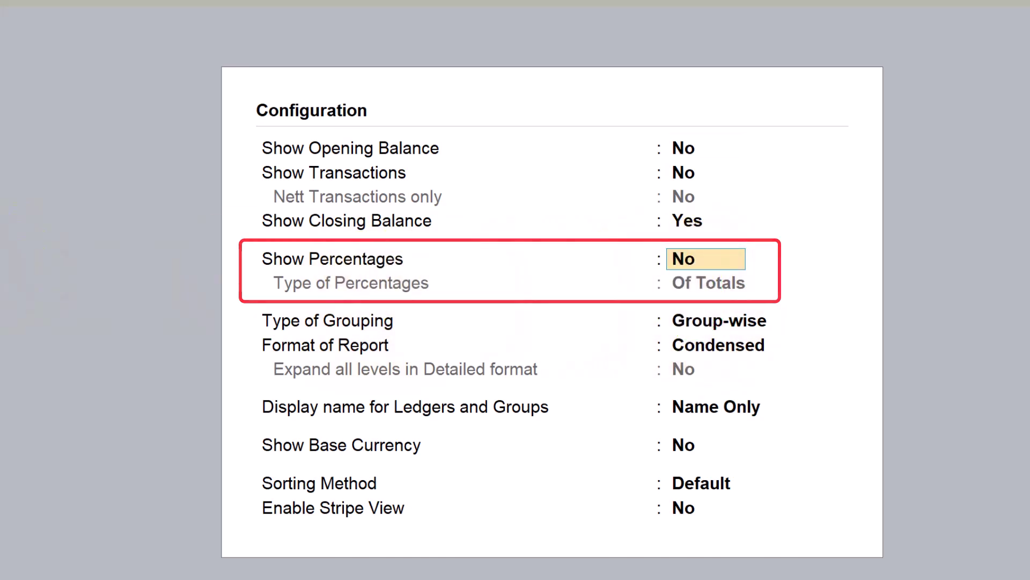
{"action": "type", "text": "y"}
{"action": "key", "text": "Return"}
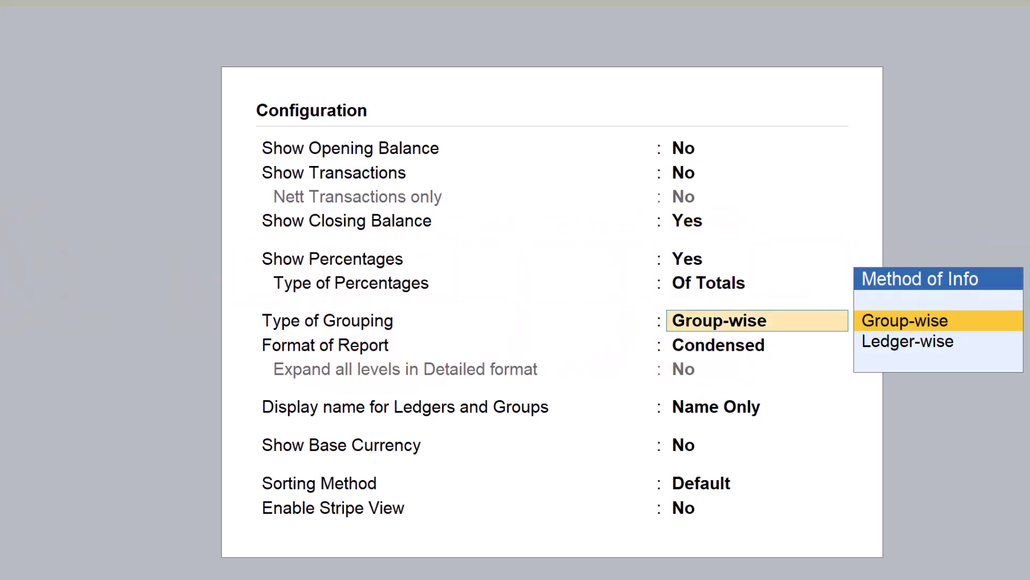
{"action": "key", "text": "ctrl+a"}
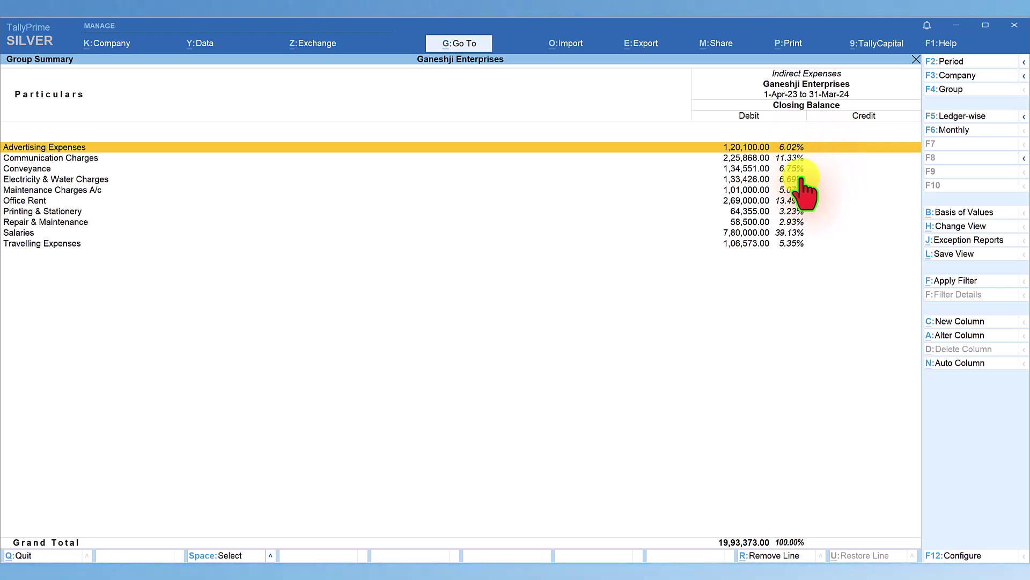
{"action": "left_click", "coordinate": [752, 224]}
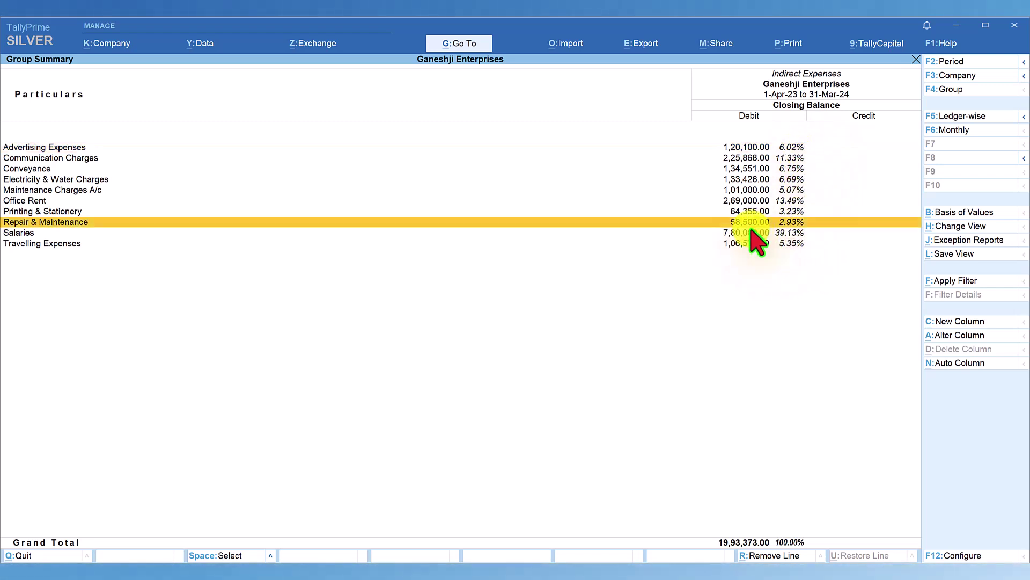
{"action": "left_click", "coordinate": [751, 232]}
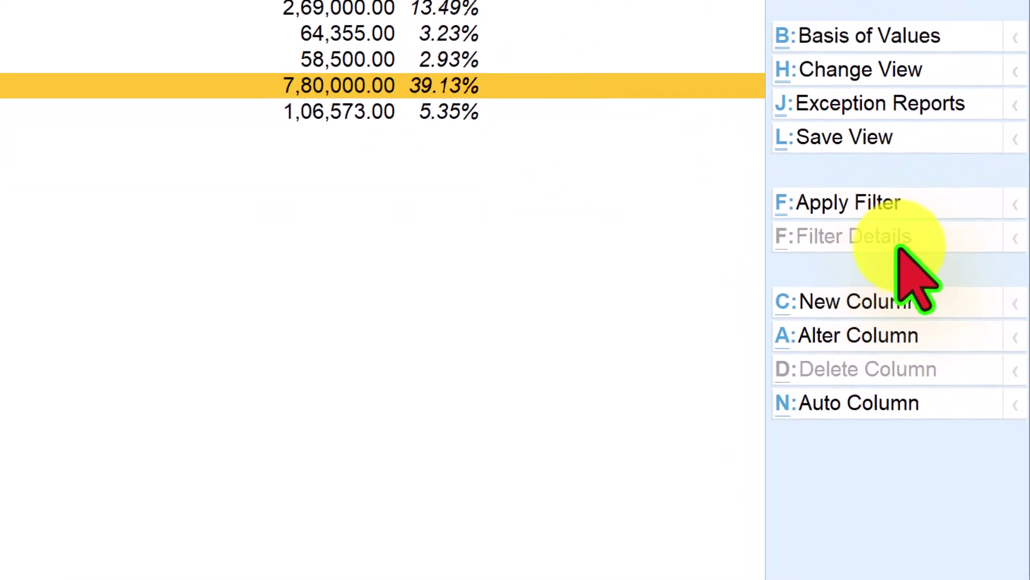
Split the group summary into Quarterly auto-repeat columns with a total column.
{"action": "left_click", "coordinate": [857, 403]}
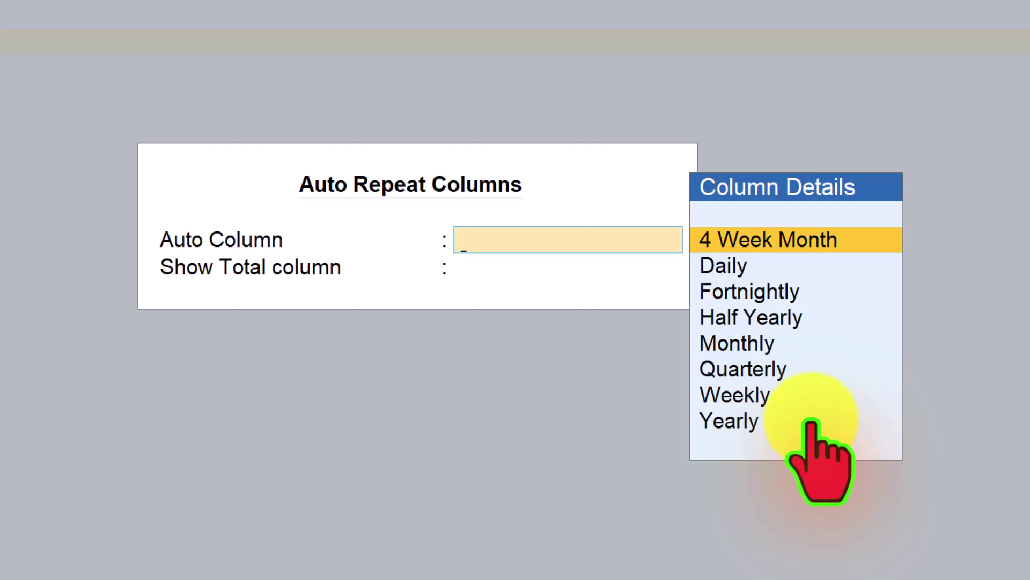
{"action": "left_click", "coordinate": [756, 368]}
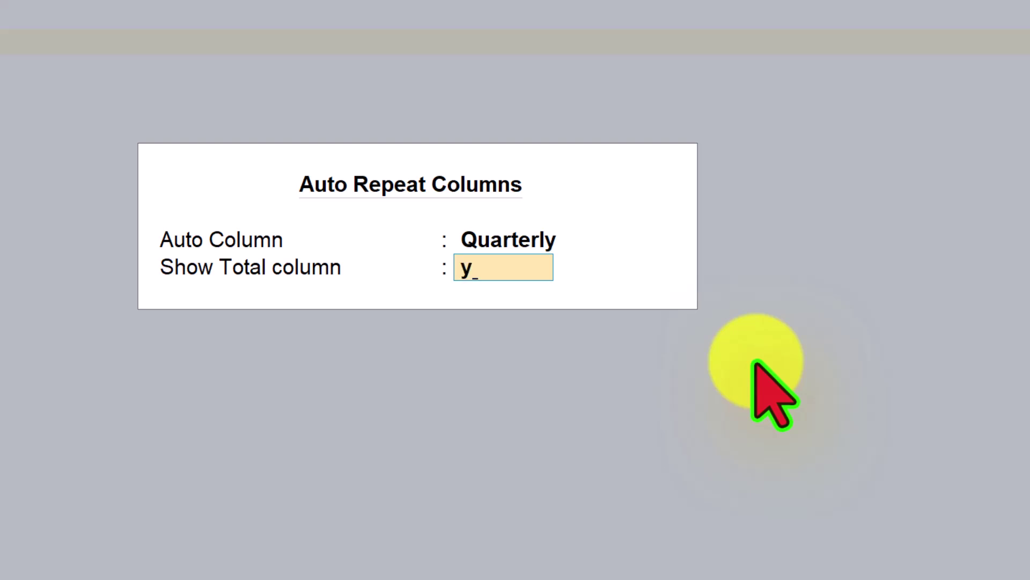
{"action": "key", "text": "Return"}
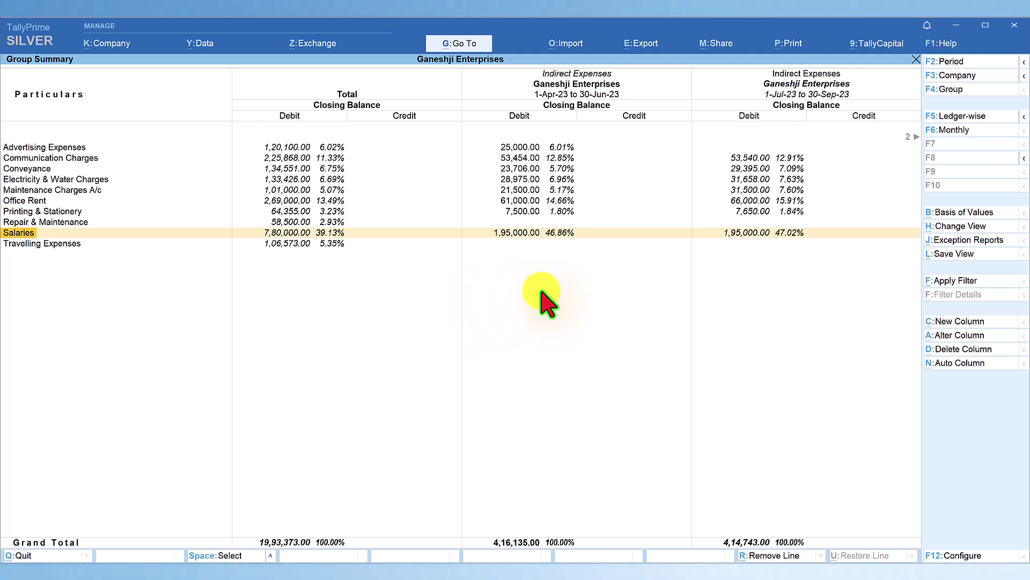
Configure the group summary to show nett transactions only and hide the closing balance.
{"action": "key", "text": "F12"}
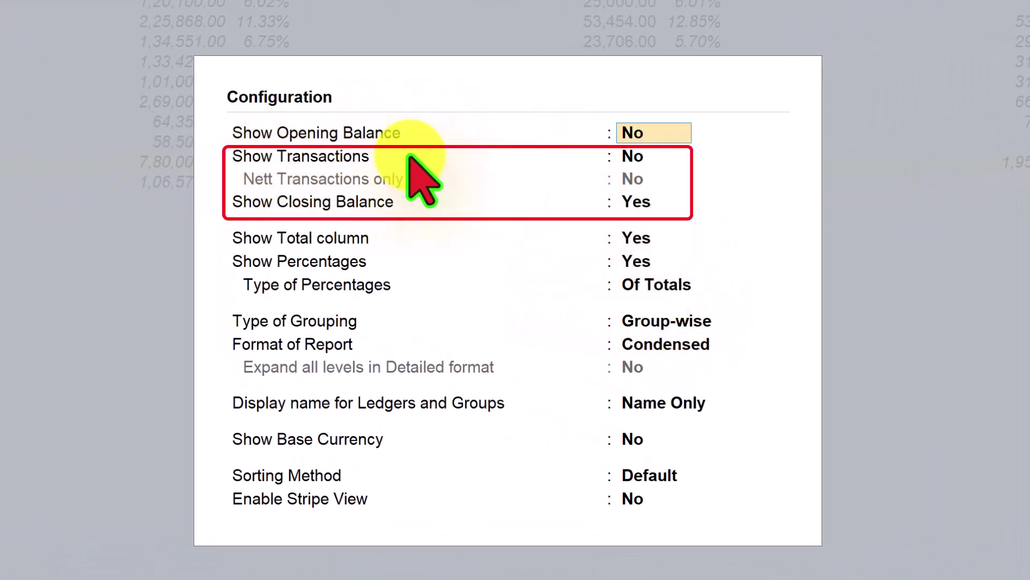
{"action": "left_click", "coordinate": [628, 156]}
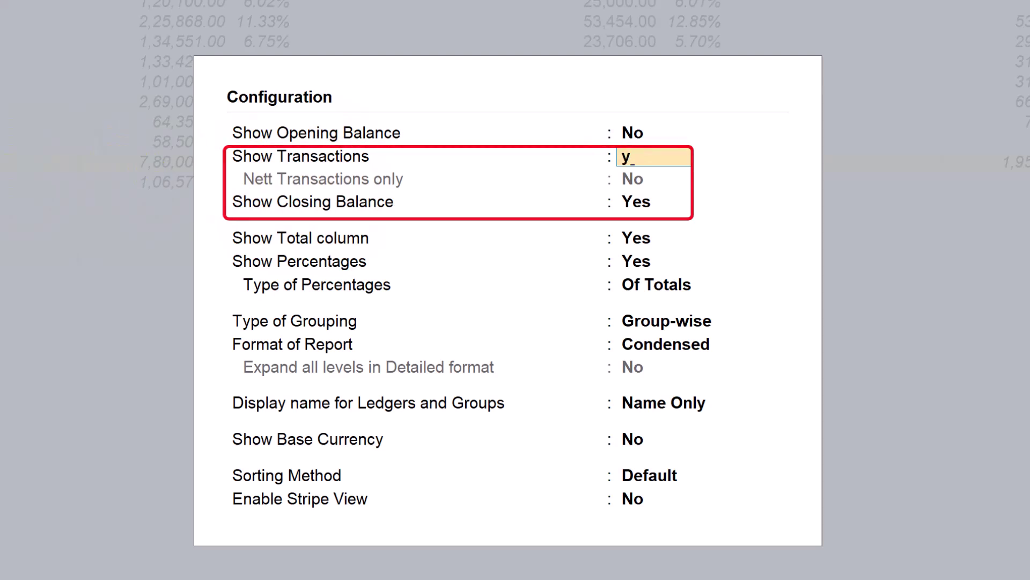
{"action": "key", "text": "Return"}
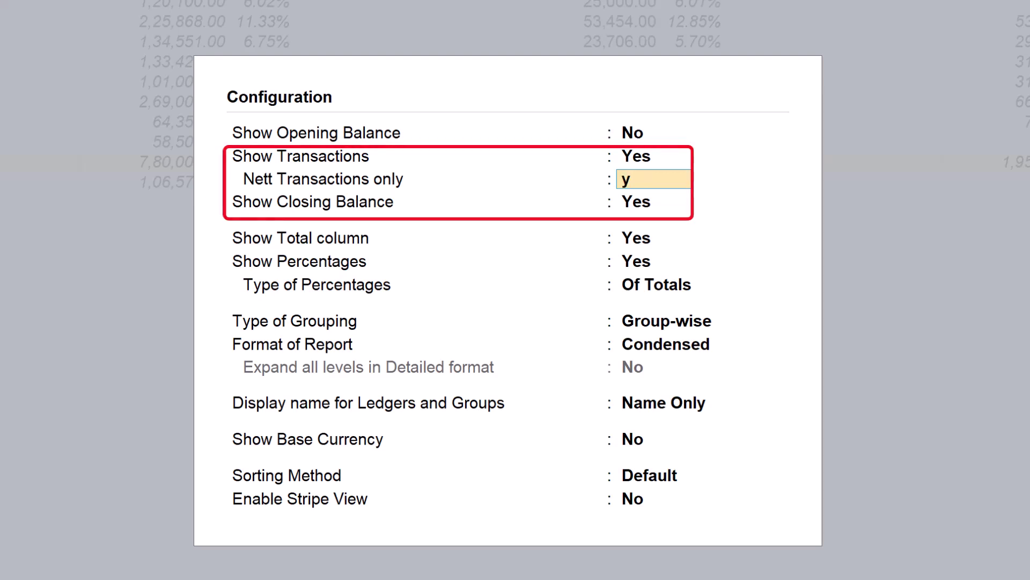
{"action": "type", "text": "y"}
{"action": "key", "text": "Return"}
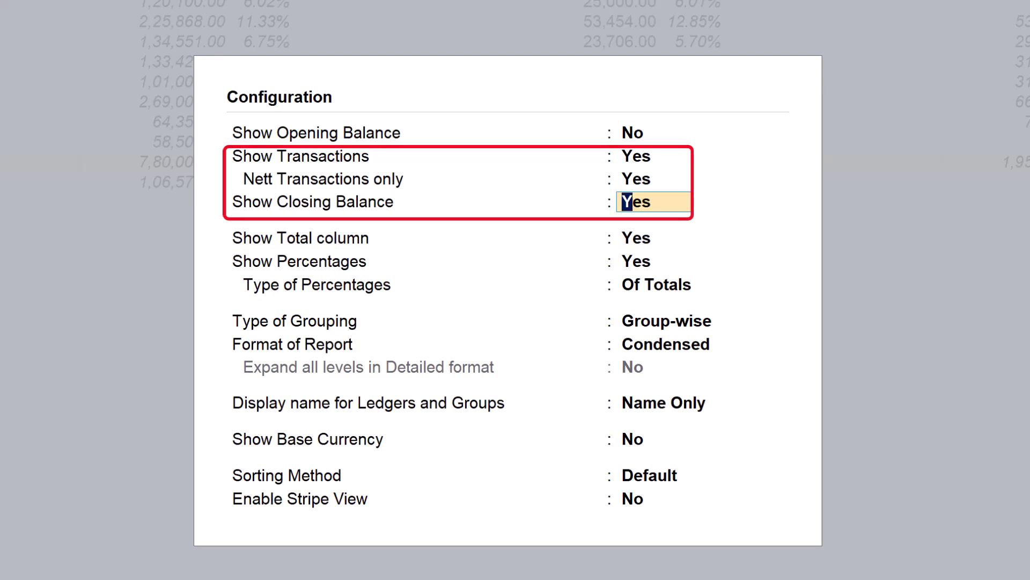
{"action": "type", "text": "n"}
{"action": "key", "text": "Return"}
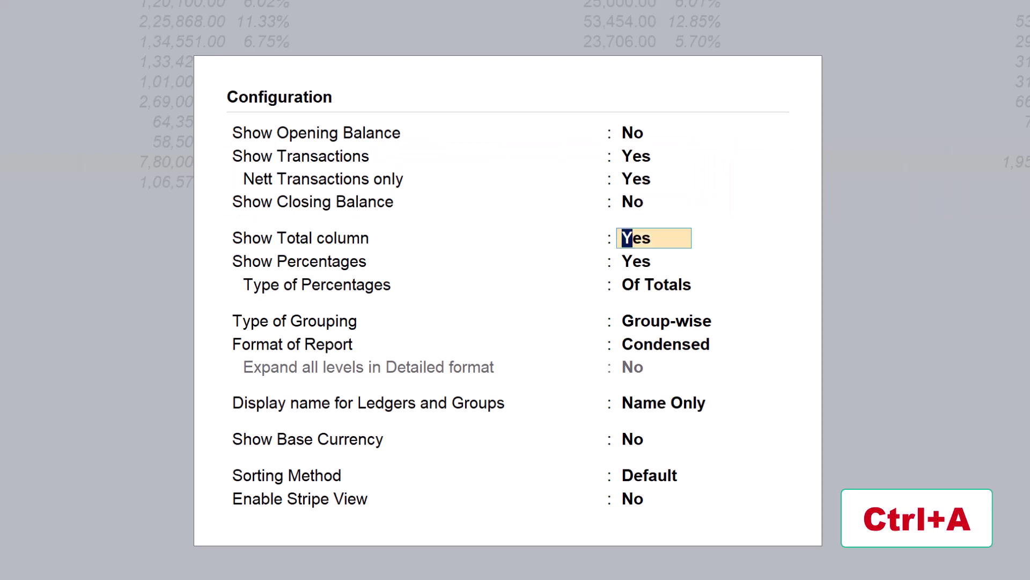
{"action": "key", "text": "ctrl+a"}
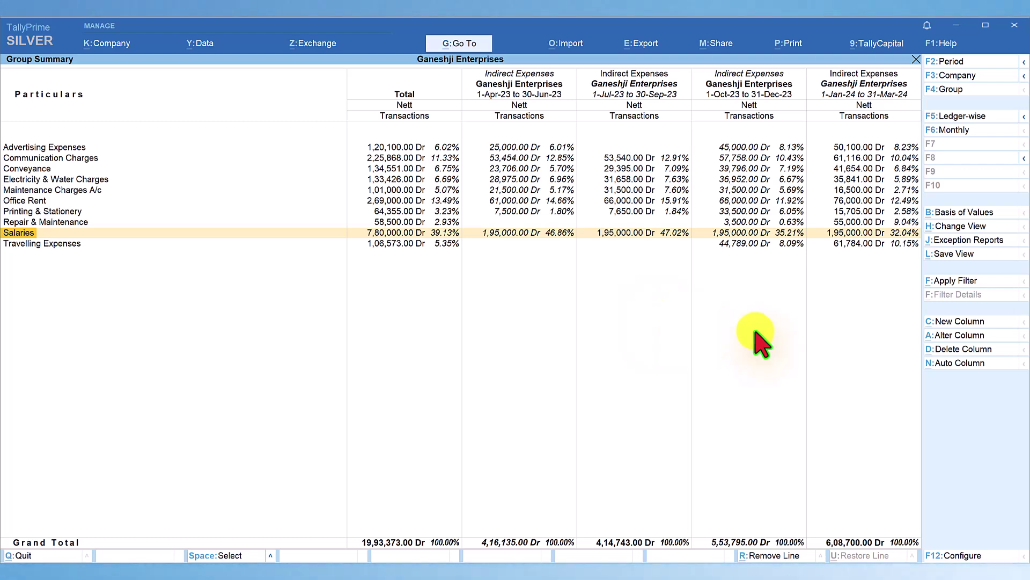
Change the group summary's auto-repeat columns to Yearly without a total column.
{"action": "left_click", "coordinate": [953, 363]}
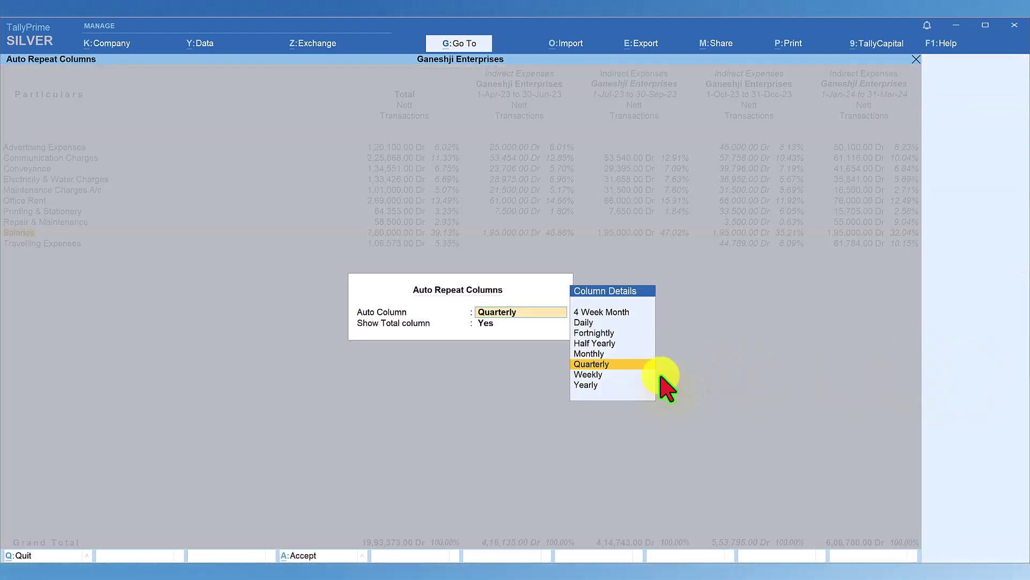
{"action": "left_click", "coordinate": [593, 384]}
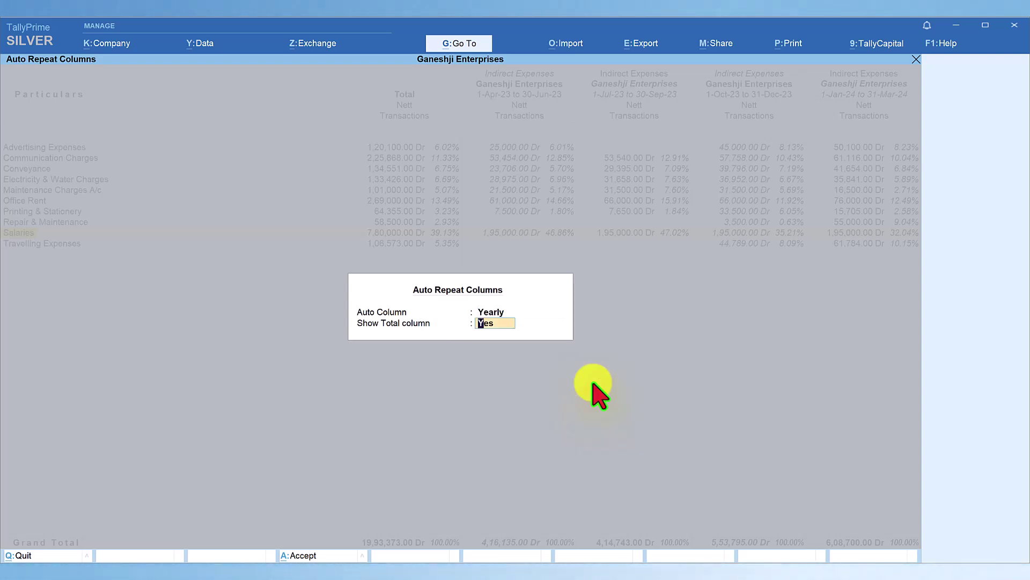
{"action": "type", "text": "n"}
{"action": "key", "text": "Return"}
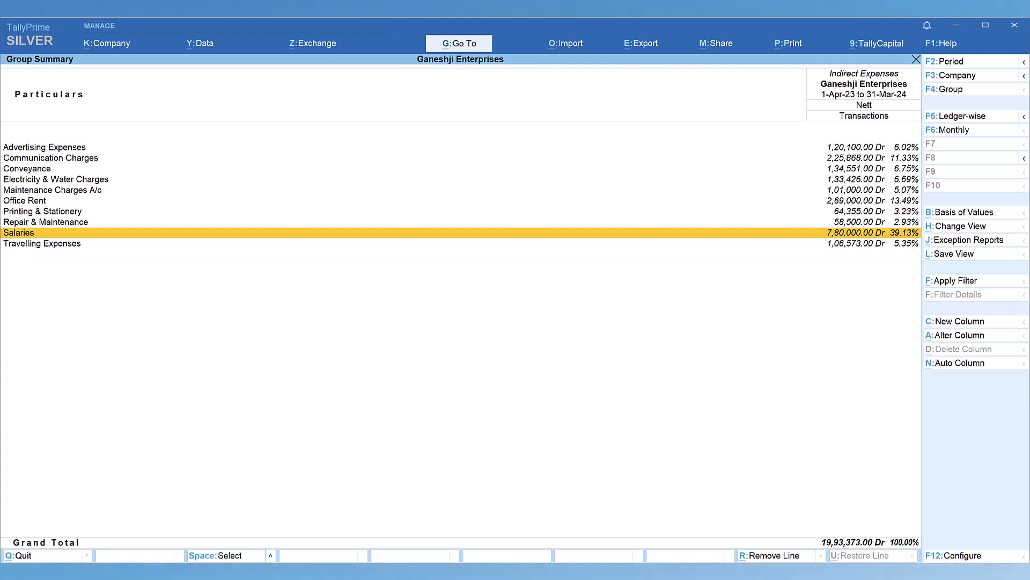
Drill down from Electricity & Water Charges through its monthly summary to the March ledger vouchers, and return to the monthly summary.
{"action": "left_click", "coordinate": [55, 179]}
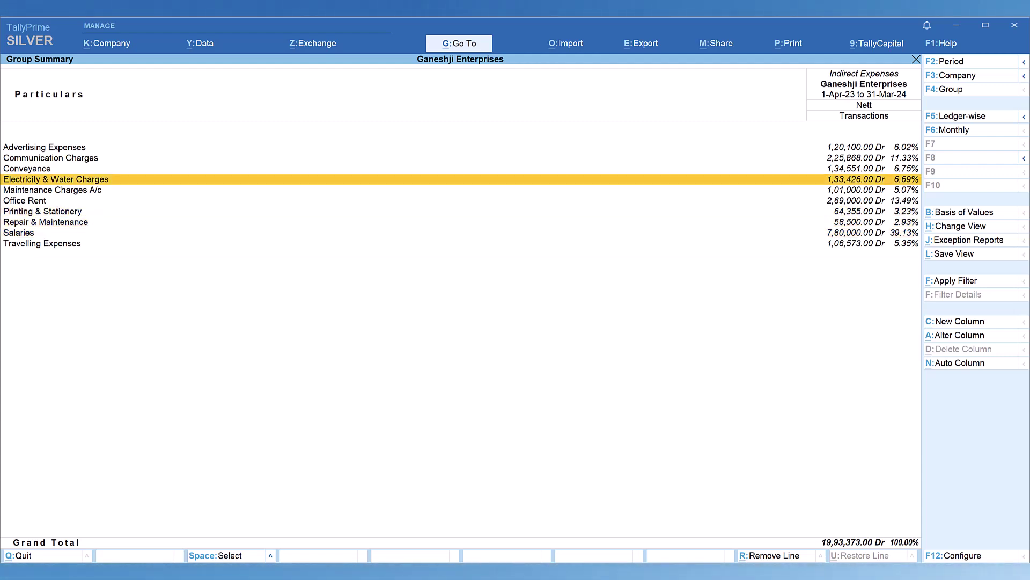
{"action": "key", "text": "Return"}
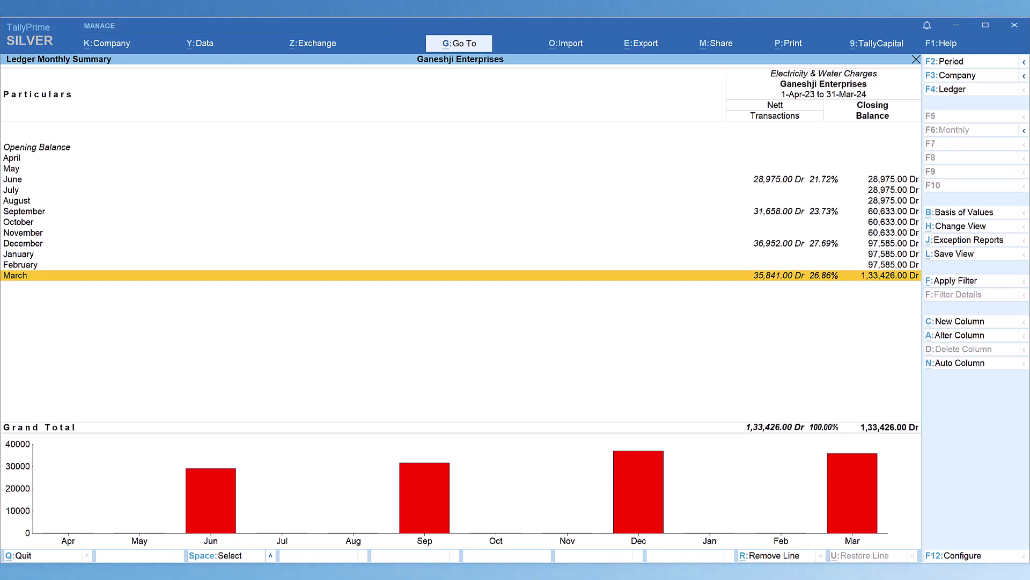
{"action": "key", "text": "Return"}
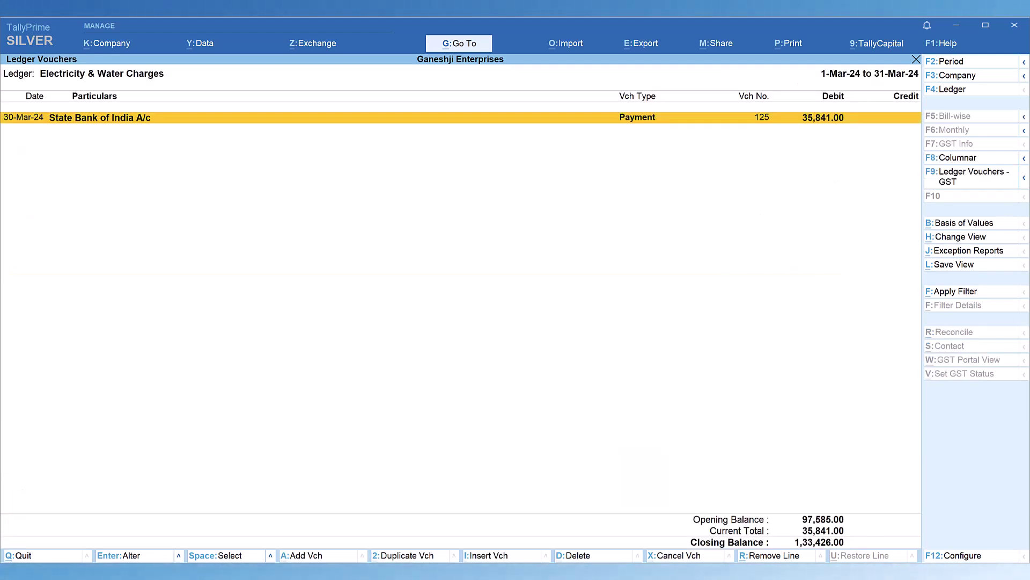
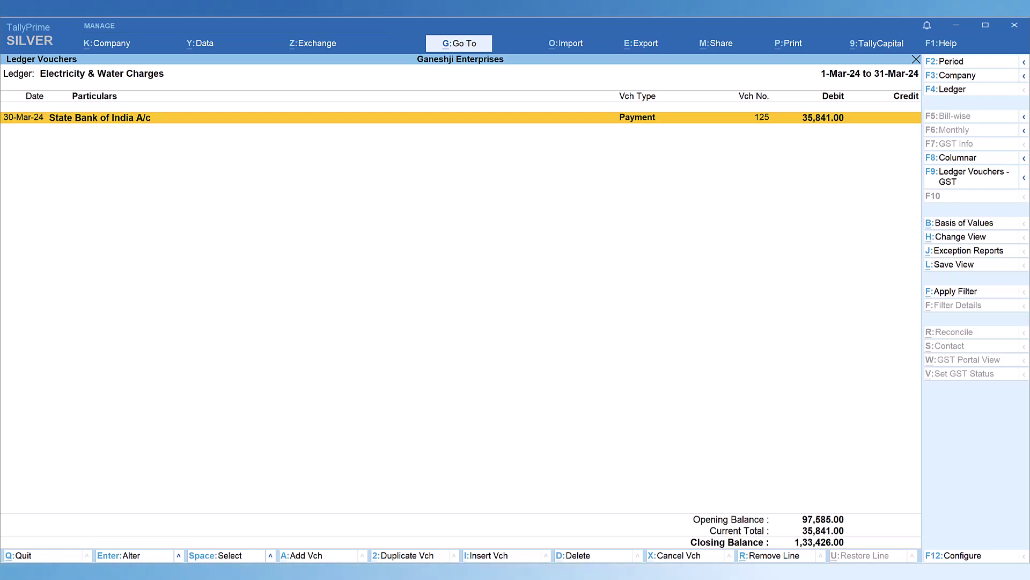
{"action": "key", "text": "Escape"}
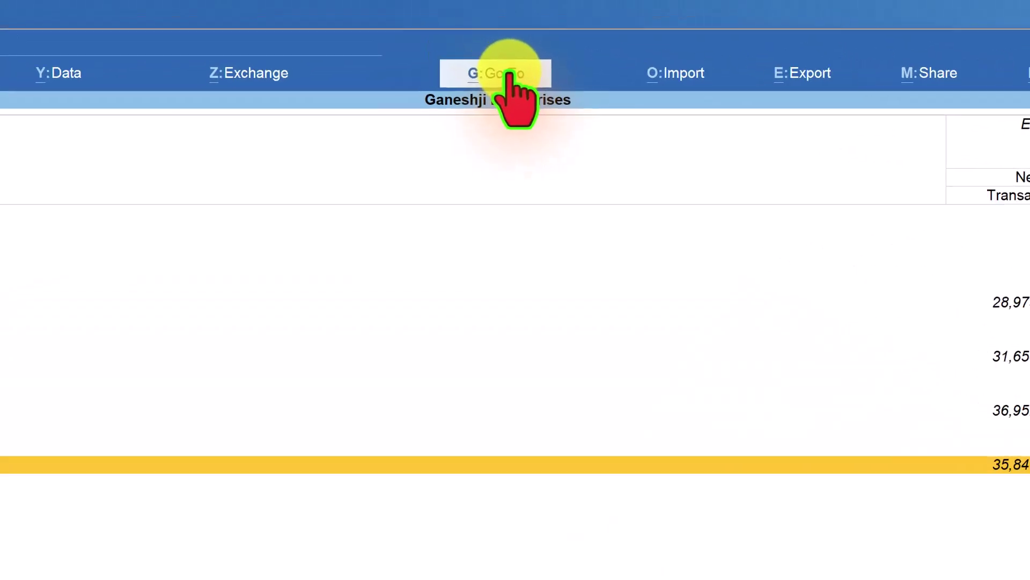
Open the Group Vouchers report for the Indirect Expenses group.
{"action": "left_click", "coordinate": [508, 74]}
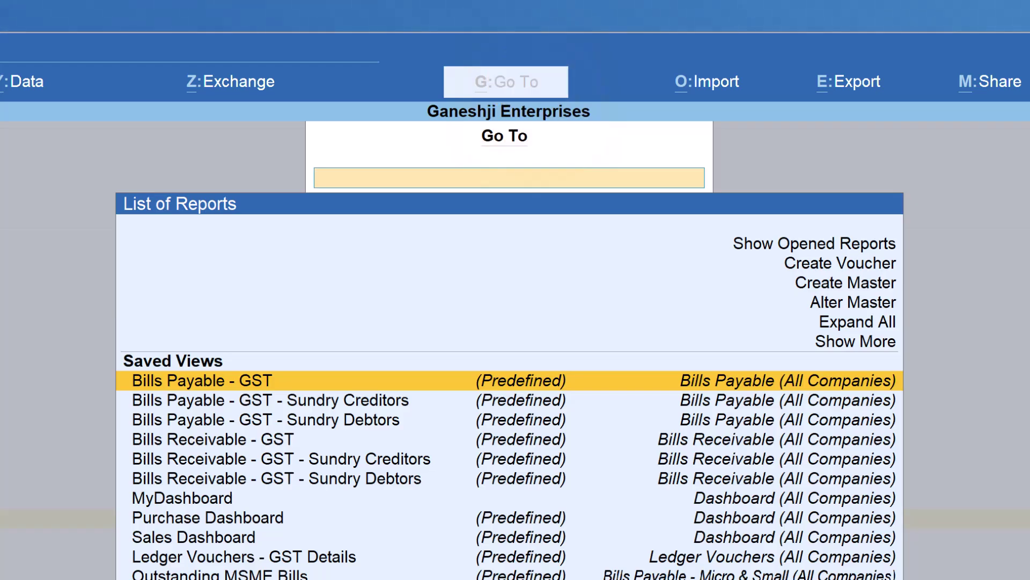
{"action": "type", "text": "Group Vou"}
{"action": "left_click", "coordinate": [209, 361]}
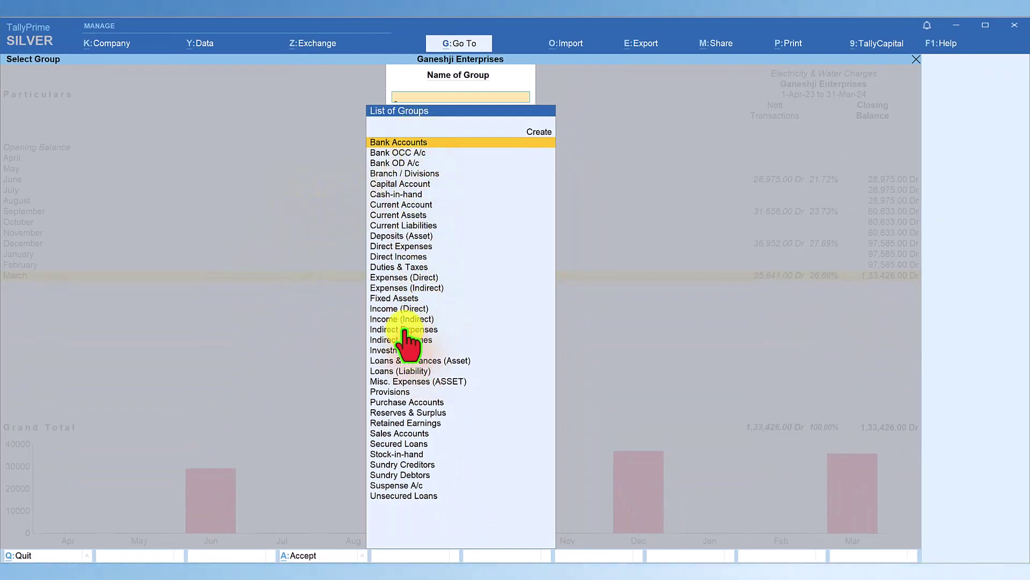
{"action": "left_click", "coordinate": [406, 329]}
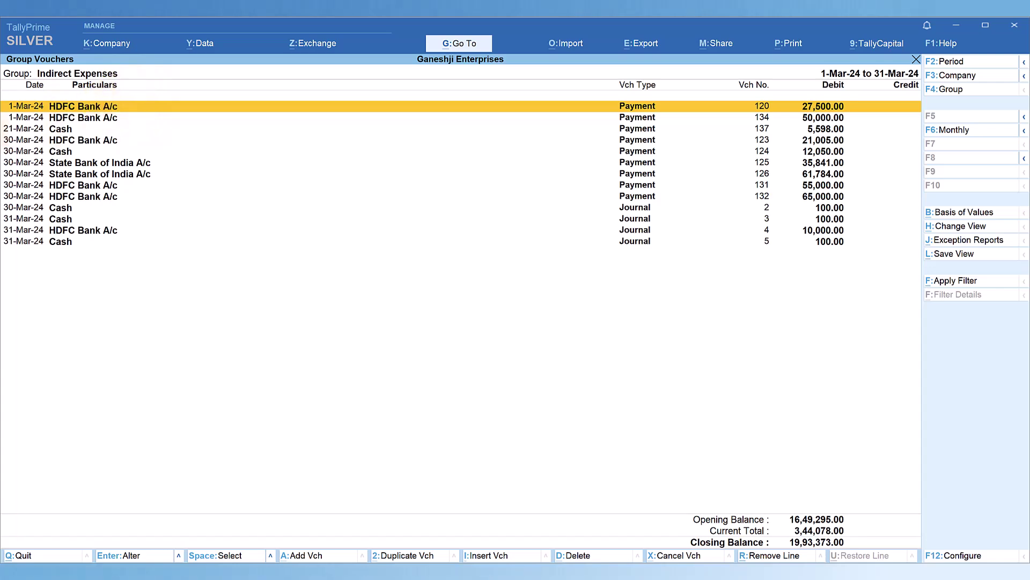
Examine the first four payment vouchers of the Indirect Expenses group one after another, and return to the voucher list.
{"action": "key", "text": "Return"}
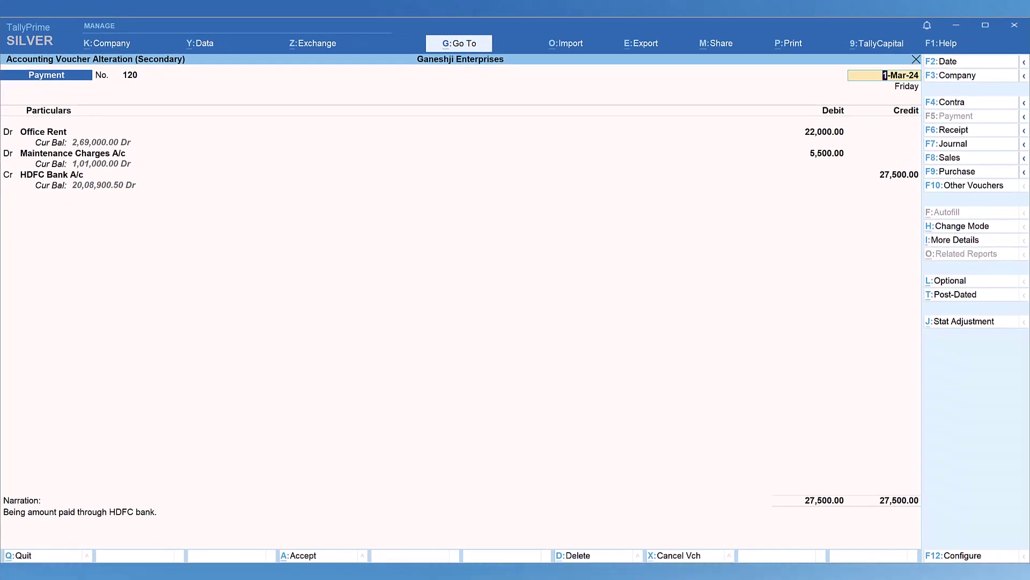
{"action": "key", "text": "Page_Down"}
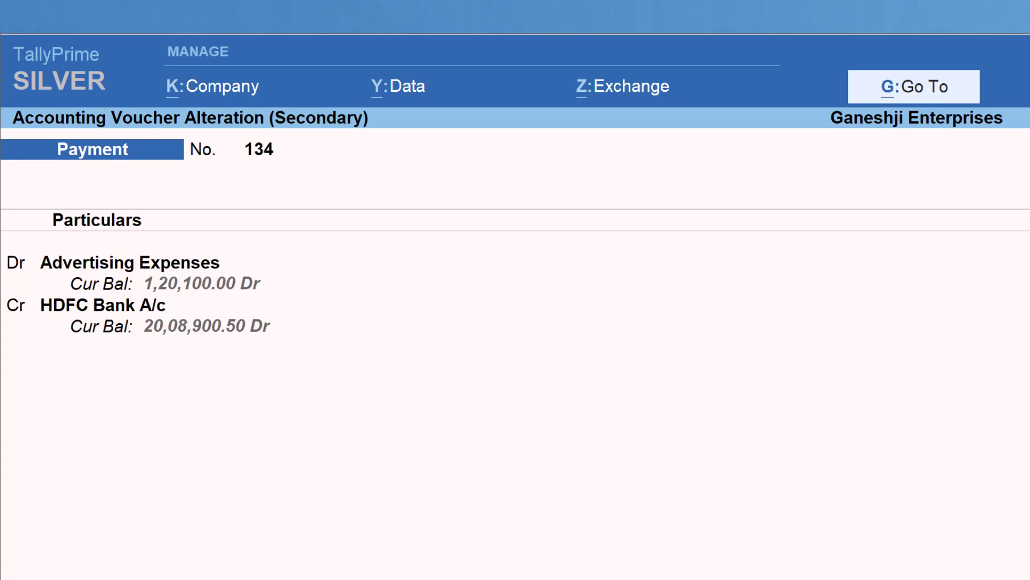
{"action": "key", "text": "Page_Down"}
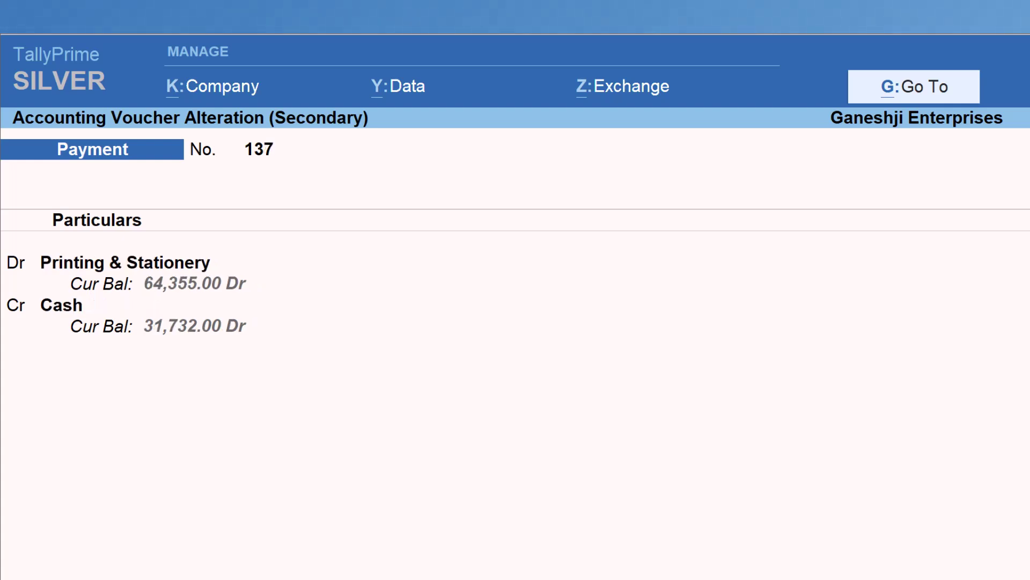
{"action": "key", "text": "Page_Down"}
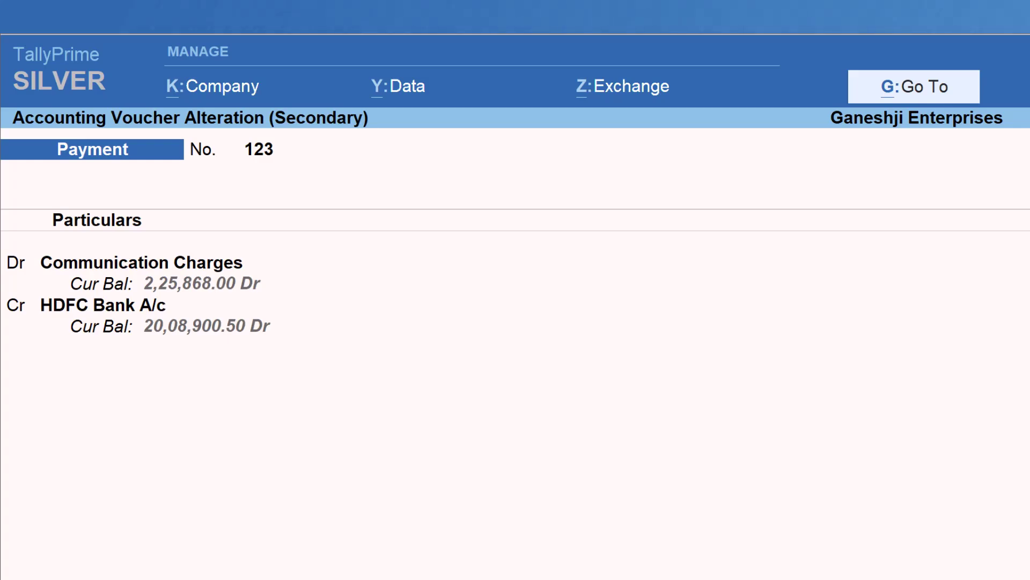
{"action": "key", "text": "Escape"}
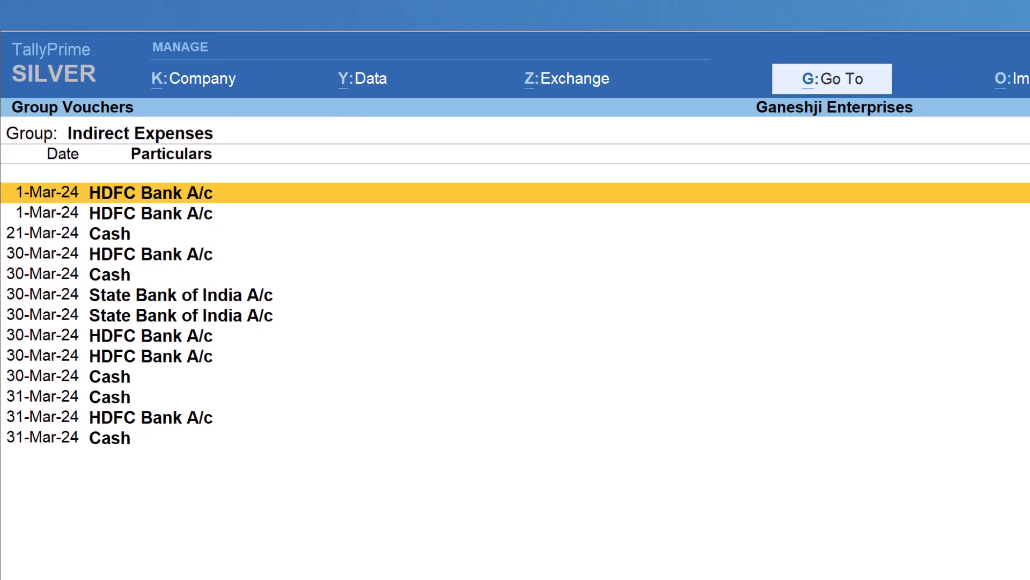